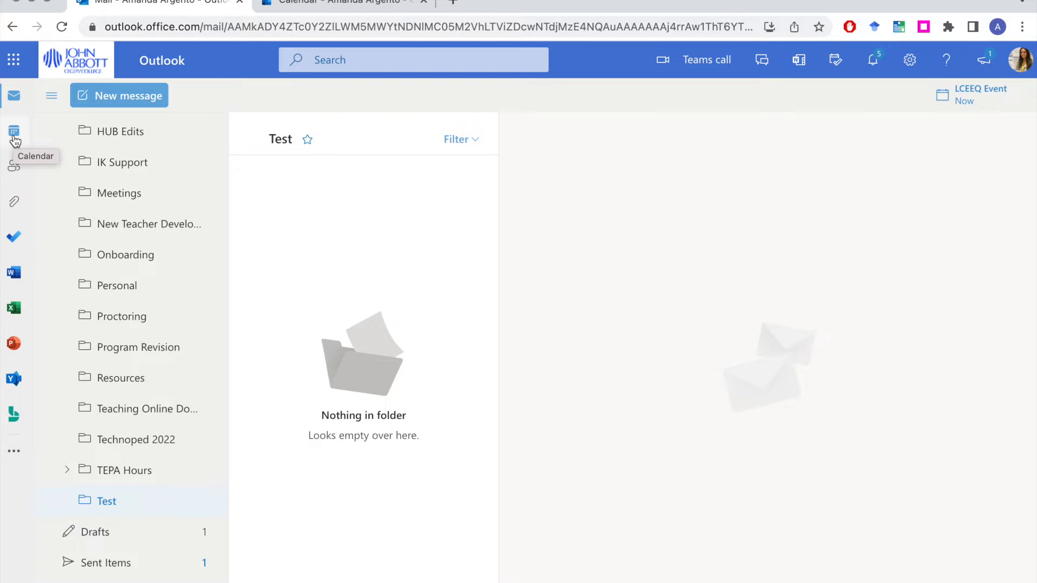
# Step: Start a new blank calendar in Outlook Calendar and name it "Ped 101"
pyautogui.click(14, 132)
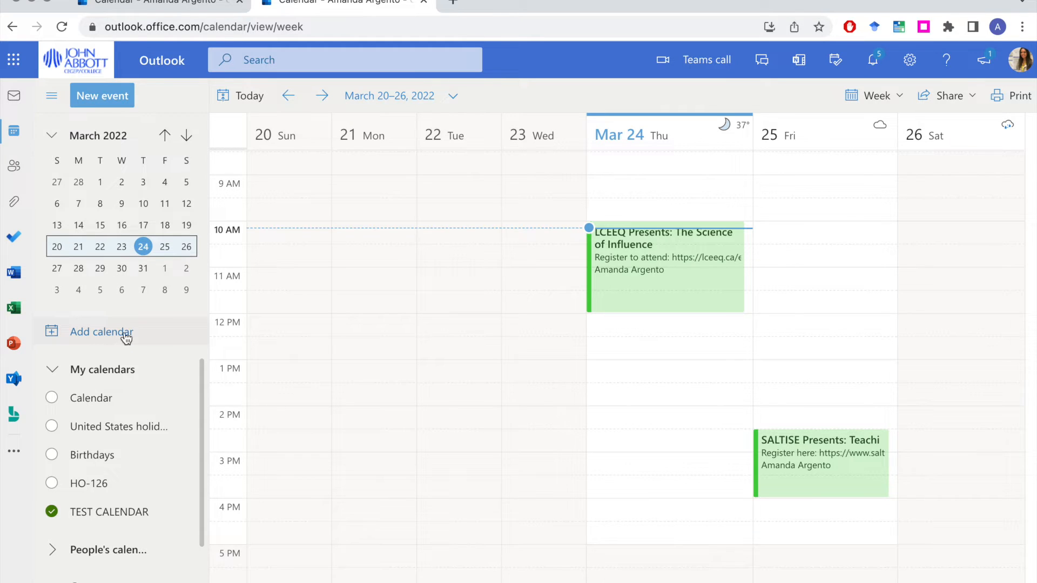
pyautogui.click(100, 336)
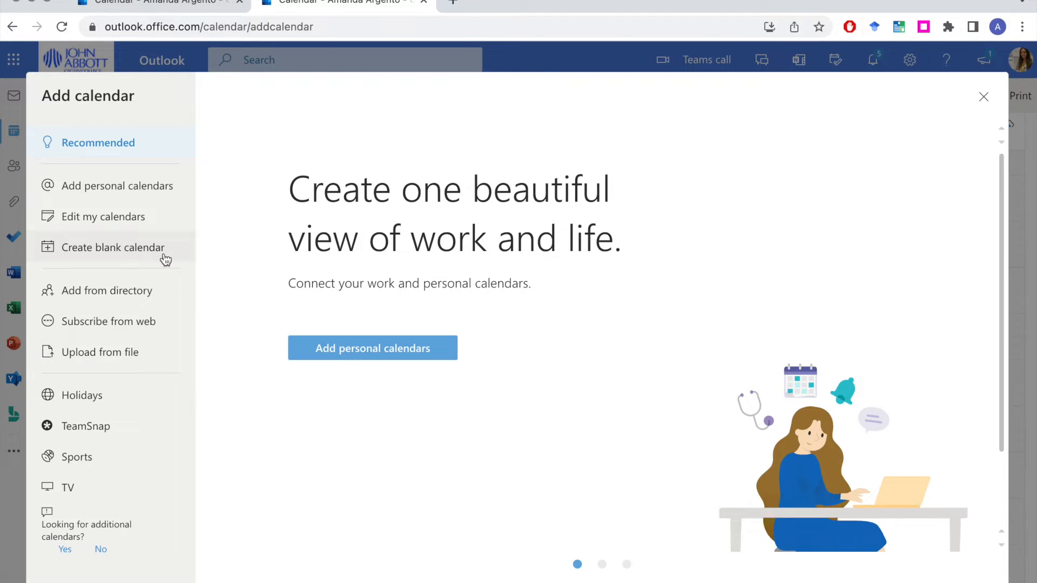
pyautogui.click(124, 259)
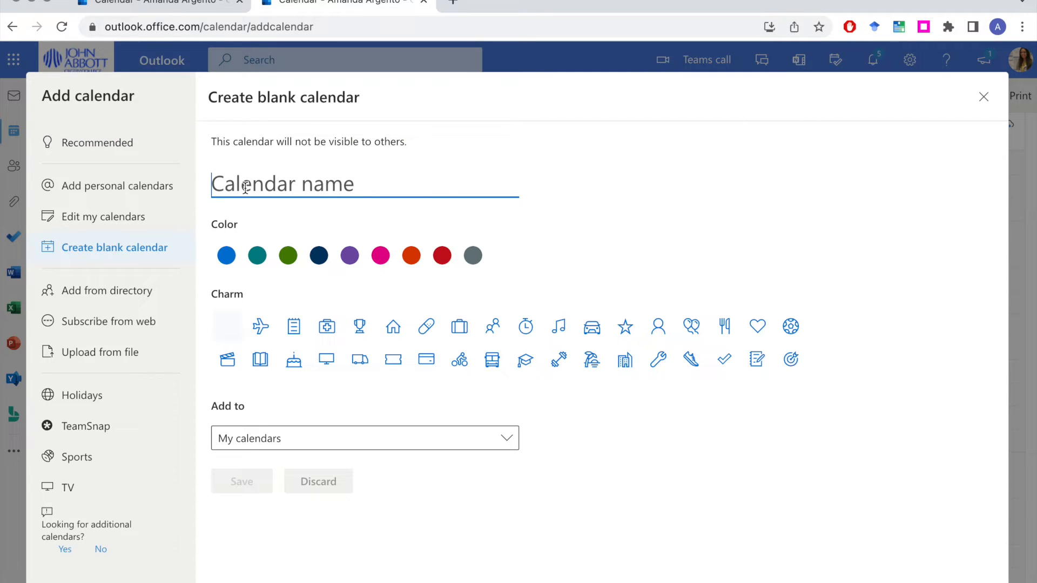
pyautogui.write('Ped')
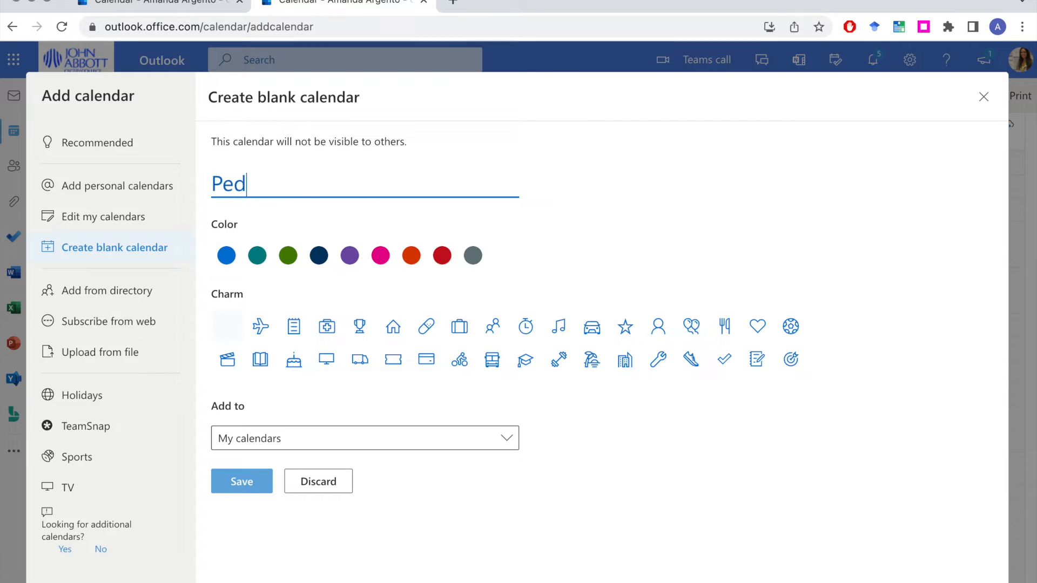
pyautogui.write(' 101')
# Step: Give the new calendar the purple color and open-book charm, keep it under My calendars, and save it
pyautogui.click(349, 258)
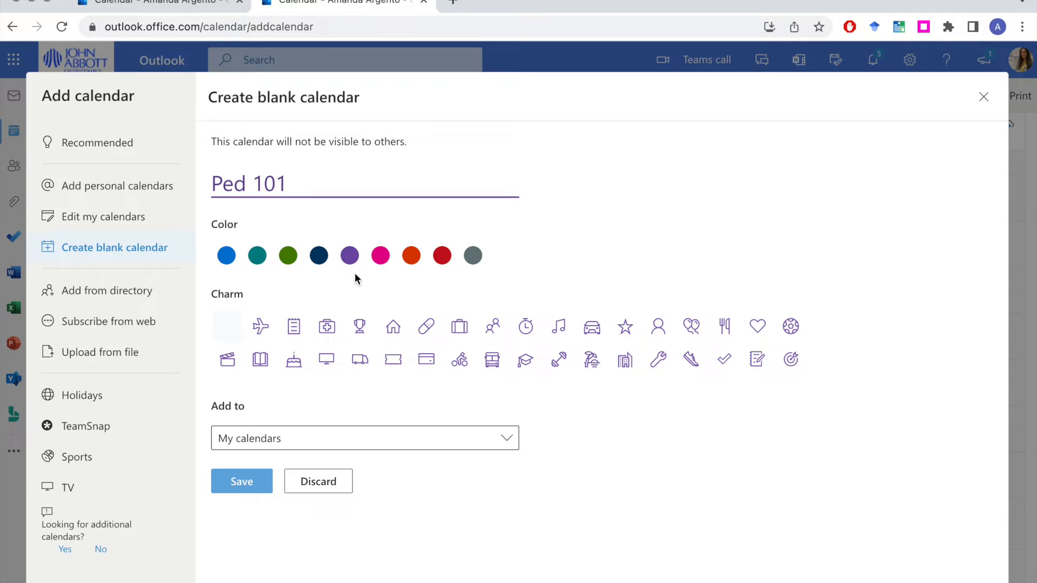
pyautogui.click(262, 362)
pyautogui.click(509, 440)
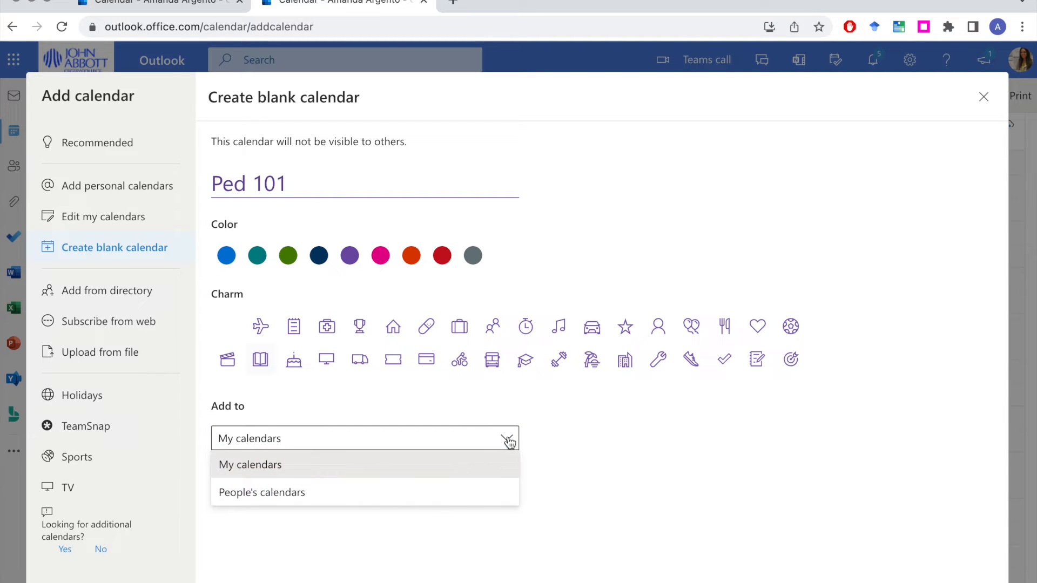
pyautogui.click(432, 468)
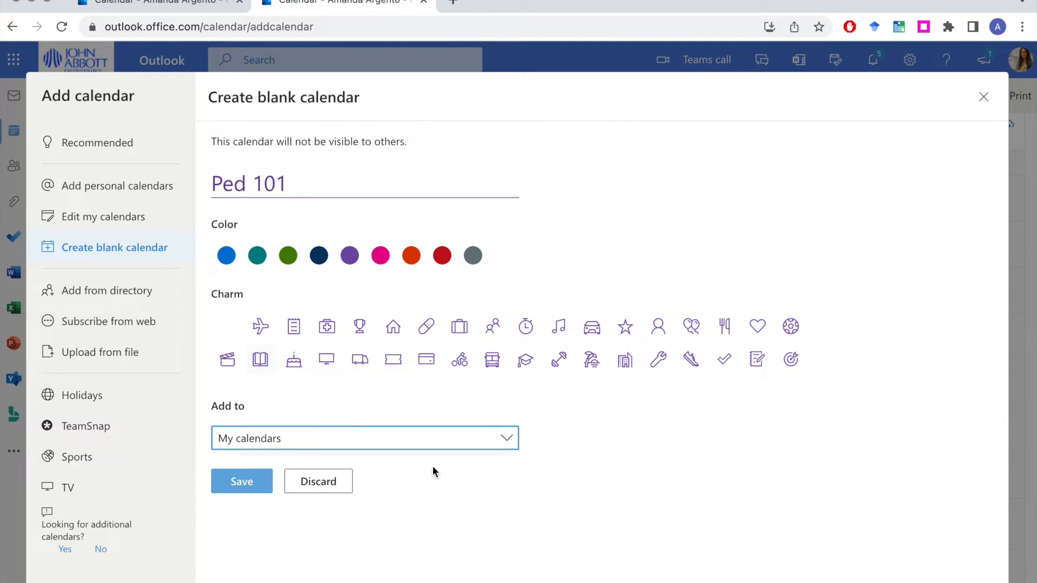
pyautogui.click(256, 482)
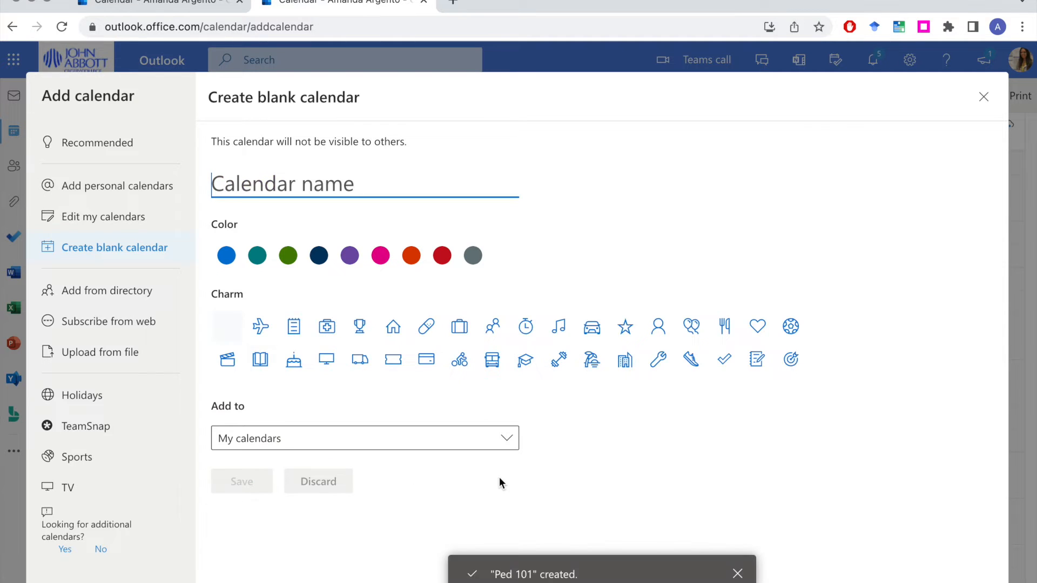
pyautogui.click(981, 101)
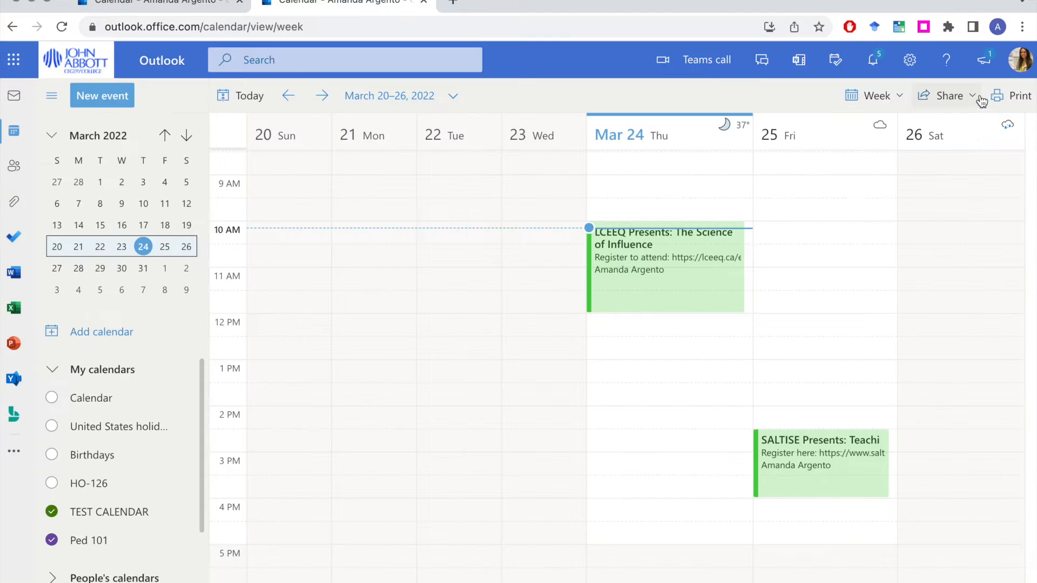
# Step: Hide TEST CALENDAR and start an event titled "Journal Response Due" in Ped 101 on Thursday, March 24, at 11:00 AM
pyautogui.scroll(-2, 104, 445)
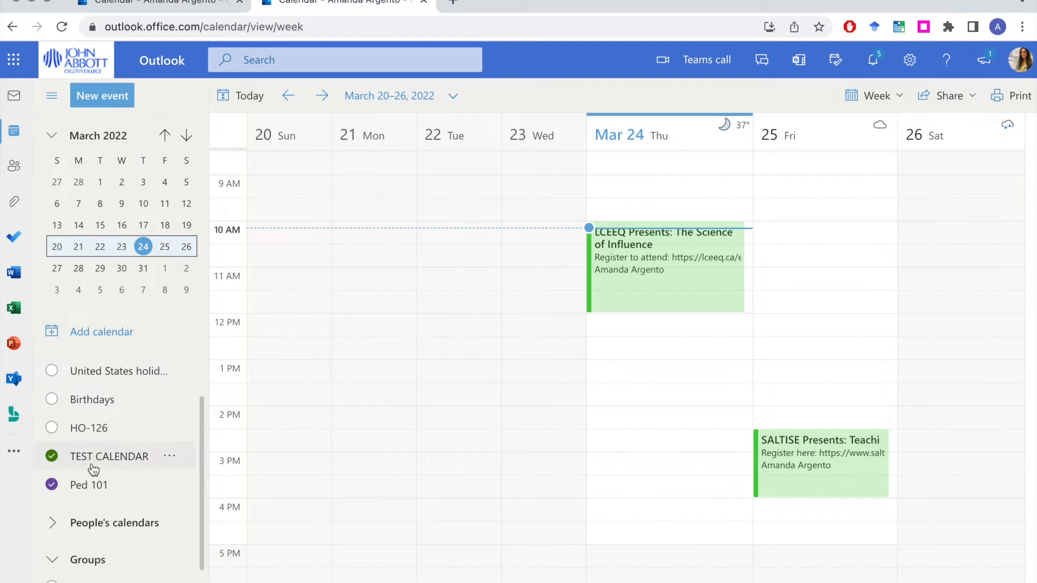
pyautogui.click(52, 456)
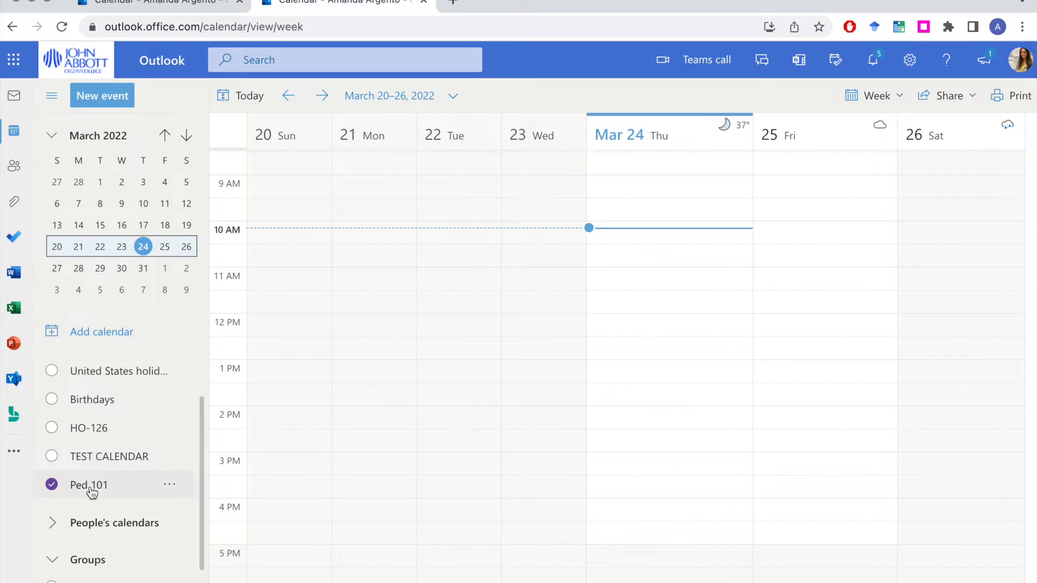
pyautogui.scroll(3, 440, 325)
pyautogui.scroll(-4, 441, 325)
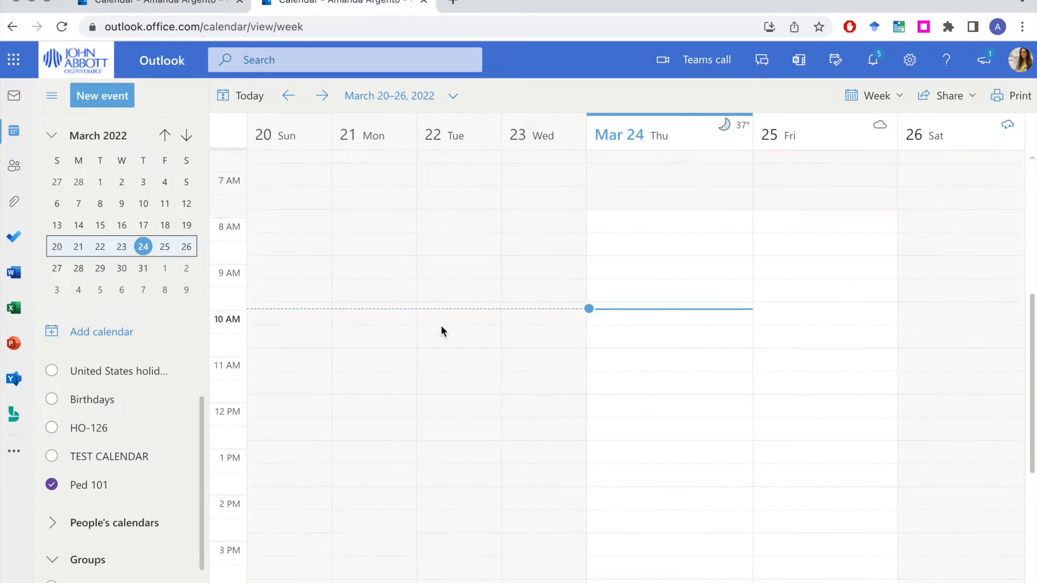
pyautogui.click(608, 241)
pyautogui.doubleClick(608, 241)
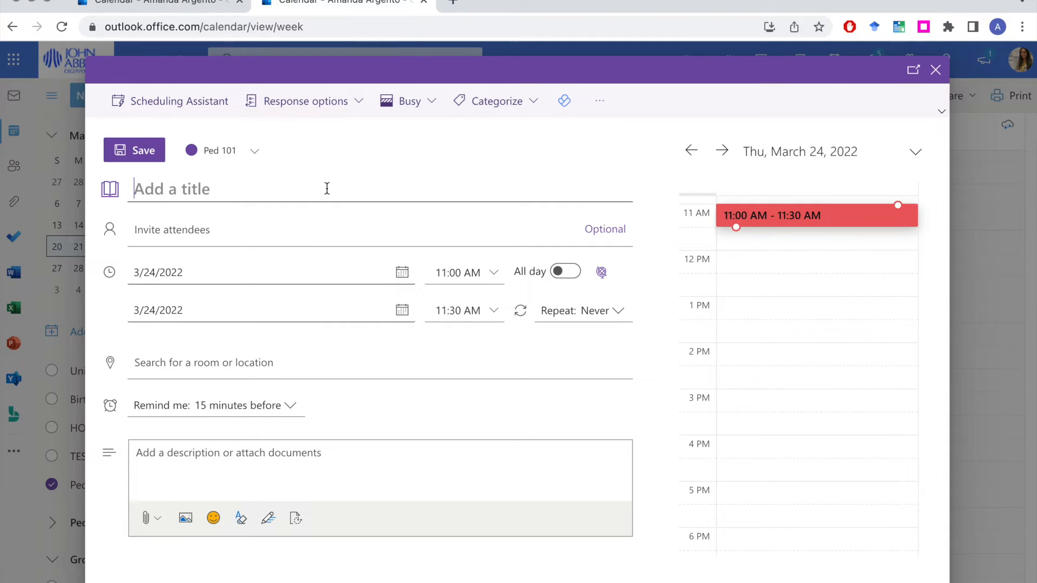
pyautogui.write('Journal R')
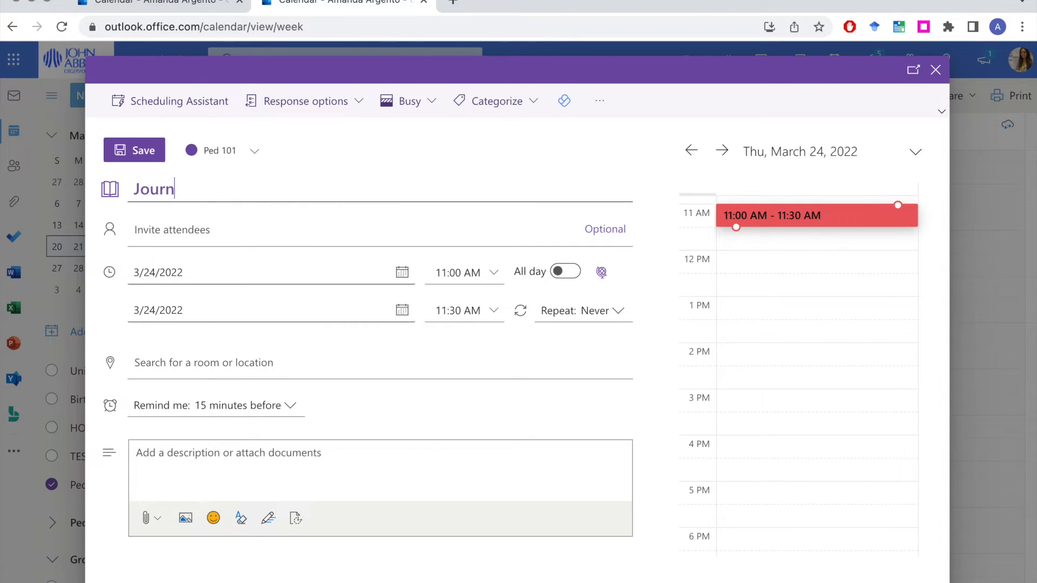
pyautogui.write('esponse Due')
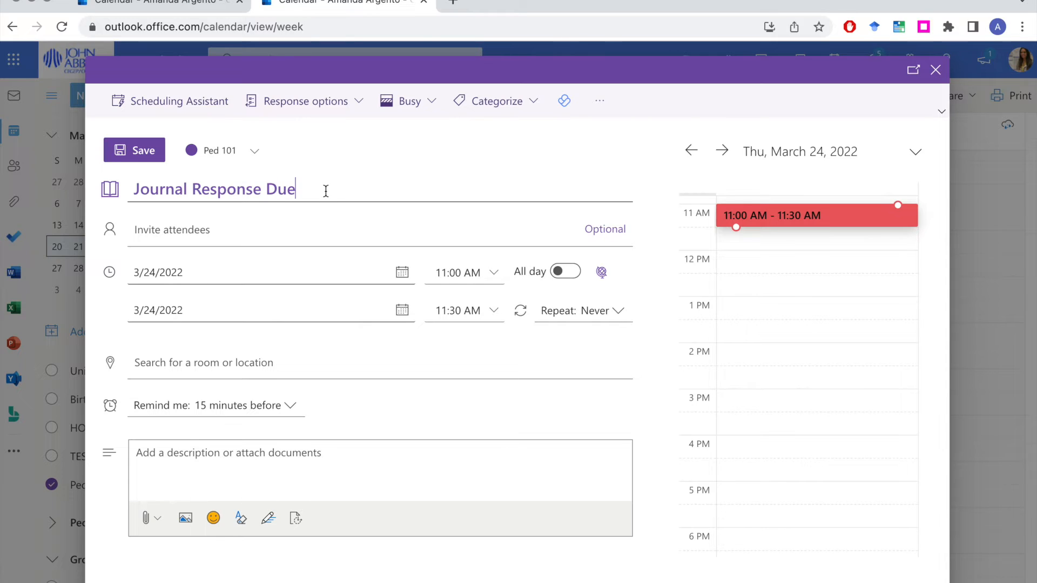
pyautogui.click(493, 275)
pyautogui.click(492, 277)
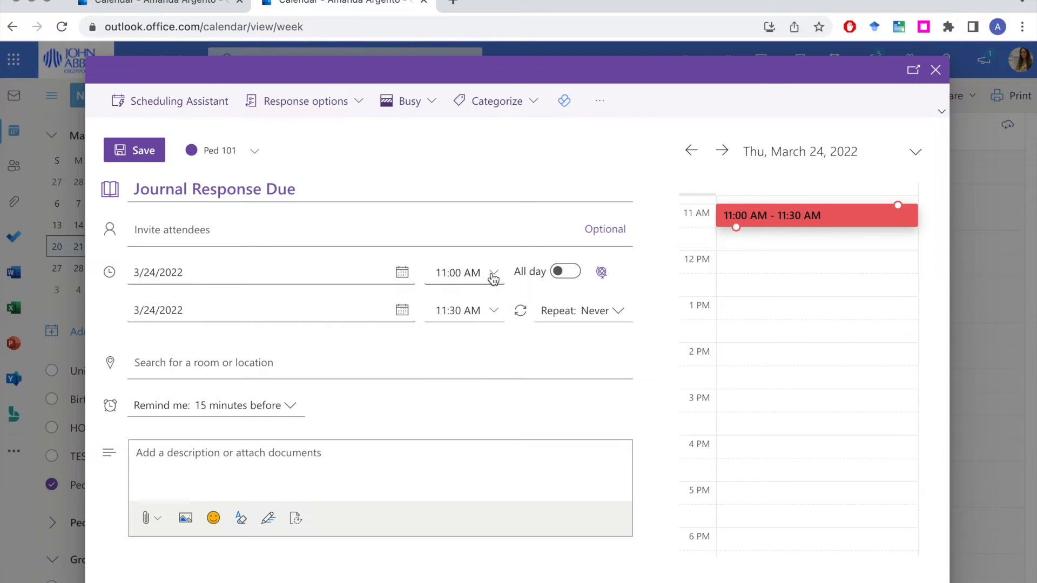
pyautogui.click(491, 311)
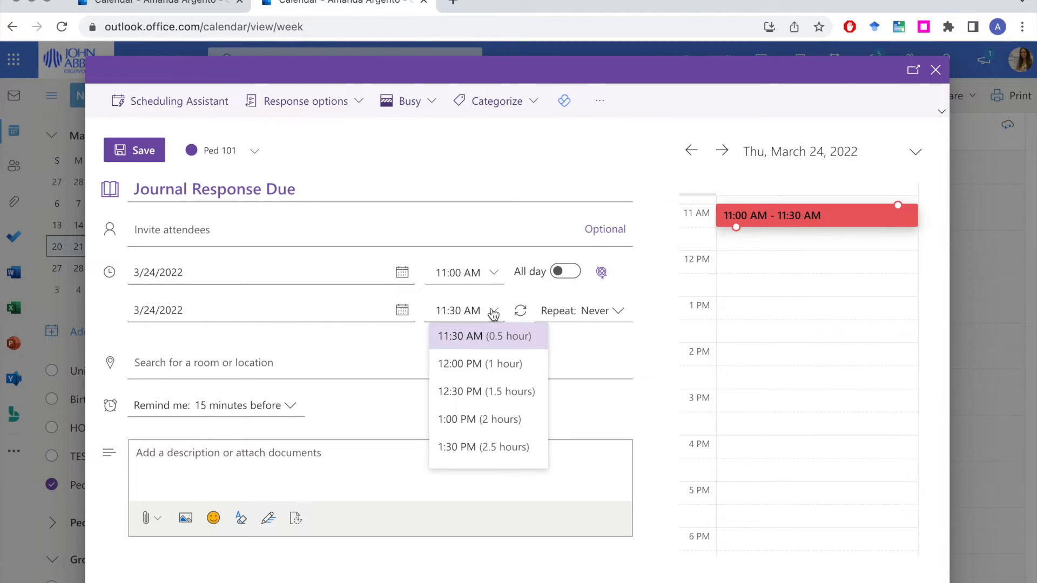
pyautogui.click(492, 311)
# Step: Add the description lines "Assignment Instructions", "LINK:" and "Additional information", and save the event
pyautogui.click(222, 456)
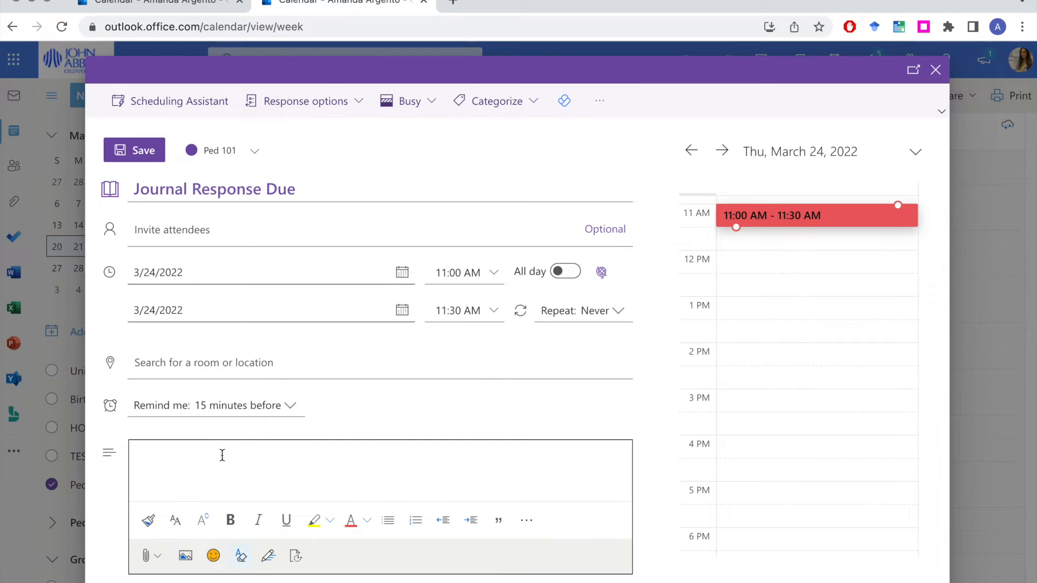
pyautogui.write('Assignment Instructions ')
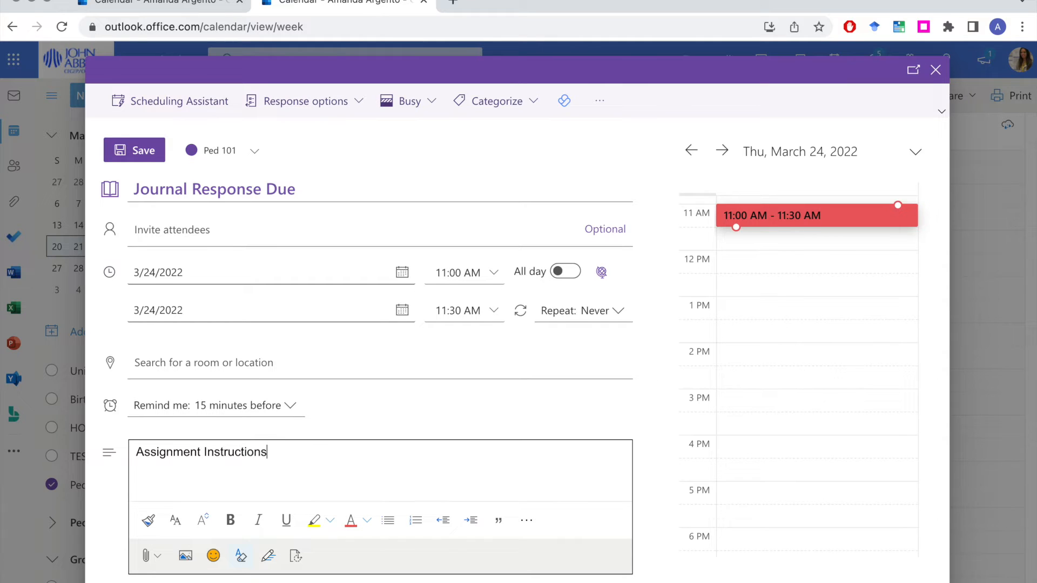
pyautogui.write('LINK:')
pyautogui.press('Return')
pyautogui.write('Additional info')
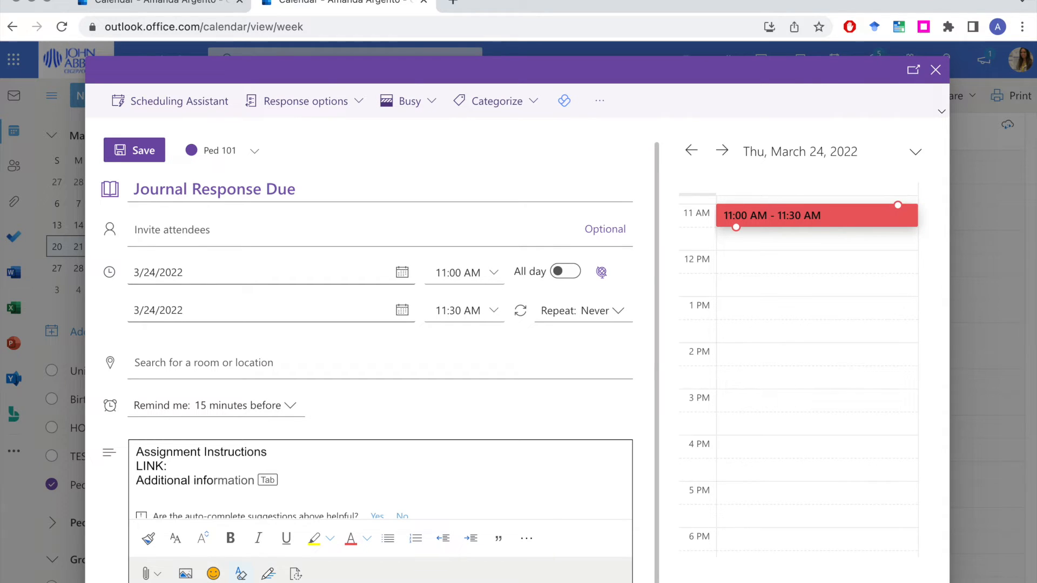
pyautogui.press('Tab')
pyautogui.click(149, 161)
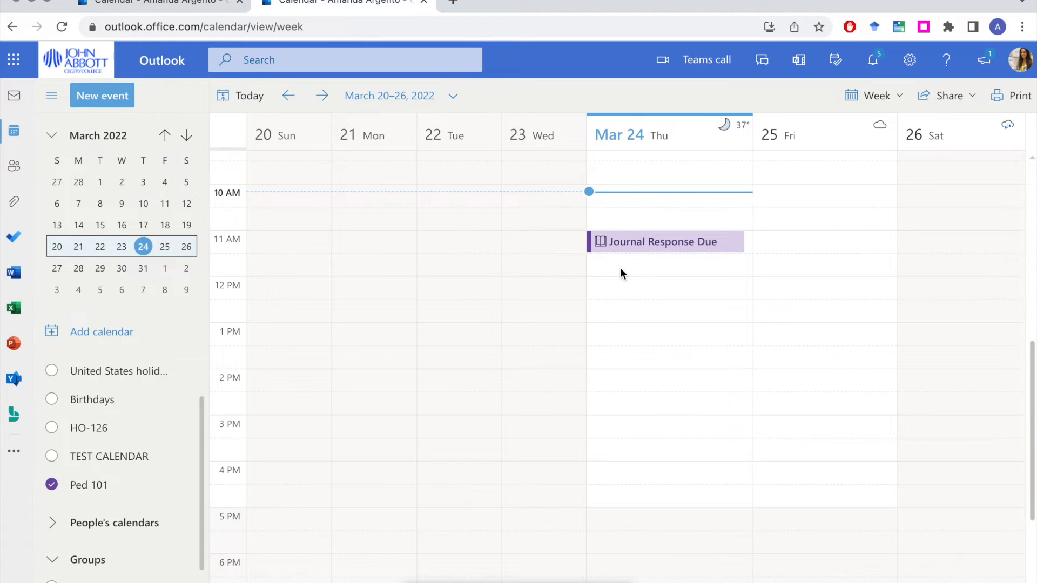
# Step: Start an event in the following week on Monday, March 28, titled "Theme: Assessment Strategies"
pyautogui.scroll(3, 620, 268)
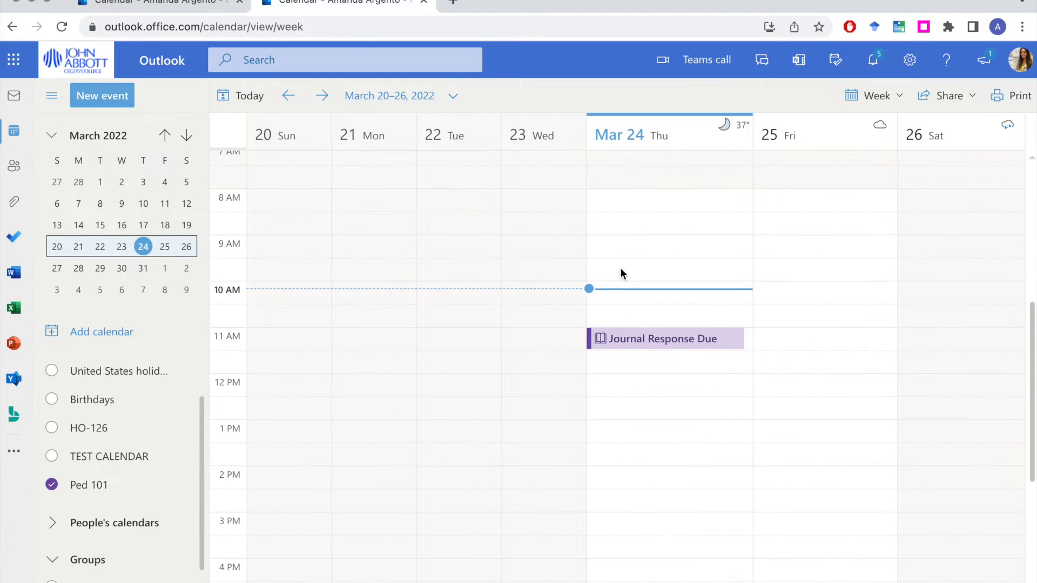
pyautogui.click(322, 95)
pyautogui.click(383, 215)
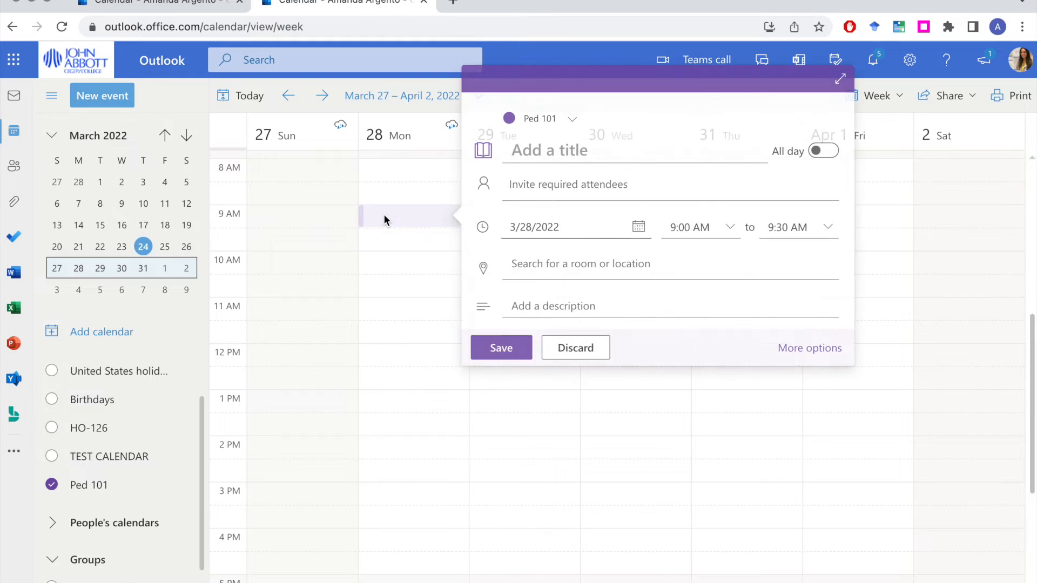
pyautogui.click(384, 215)
pyautogui.click(254, 190)
pyautogui.write('Theme: ')
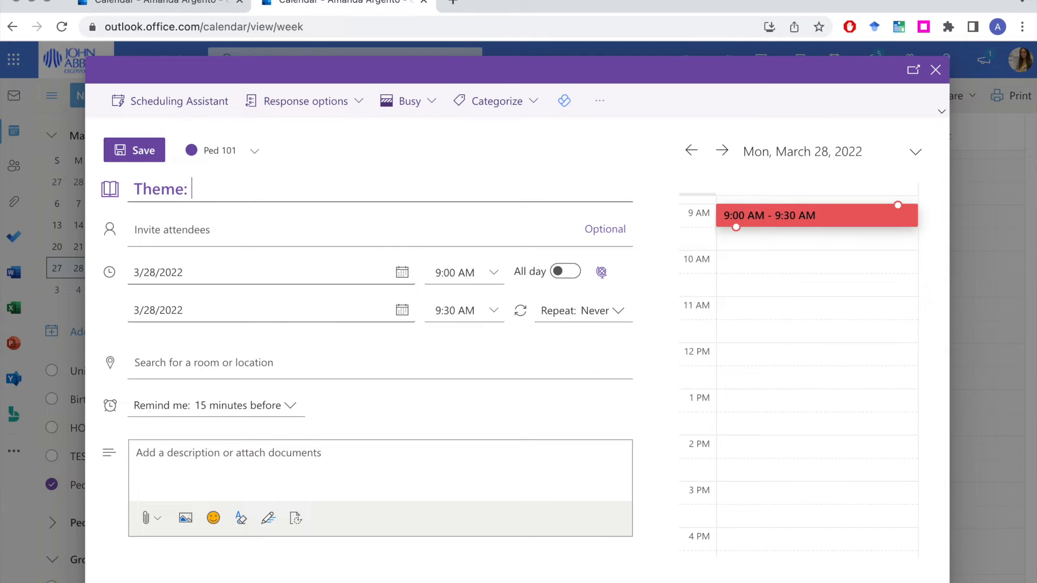
pyautogui.write('Assessment ')
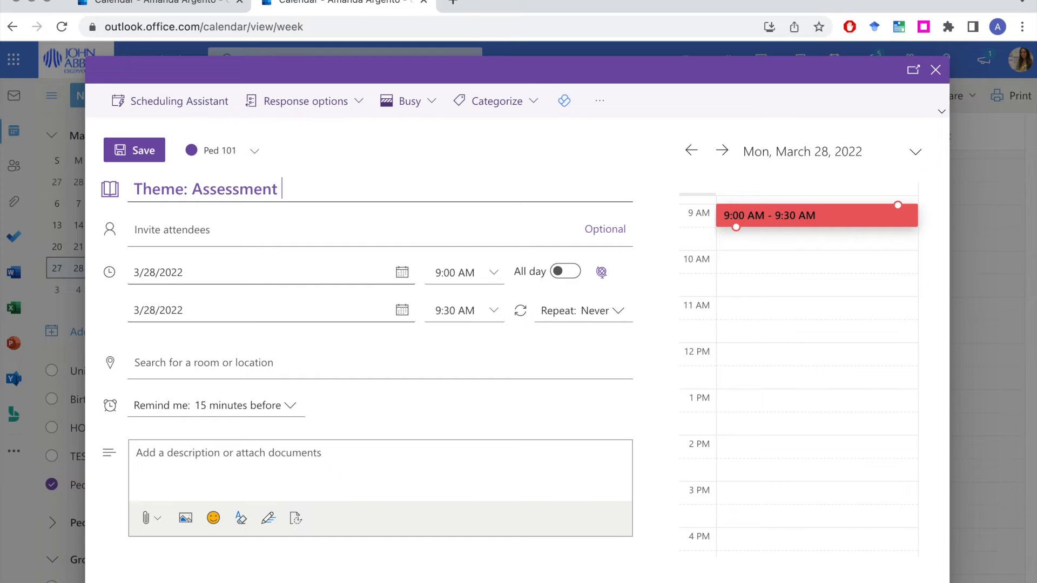
pyautogui.write('Strategies')
# Step: Make the theme event an all-day event ending on 4/1/2022 and save it
pyautogui.click(572, 273)
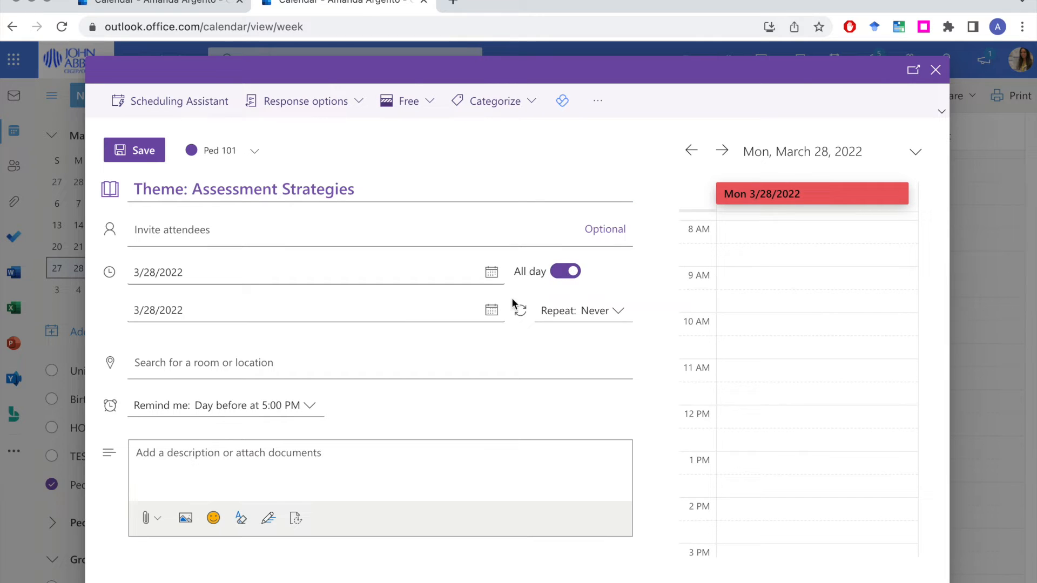
pyautogui.click(491, 310)
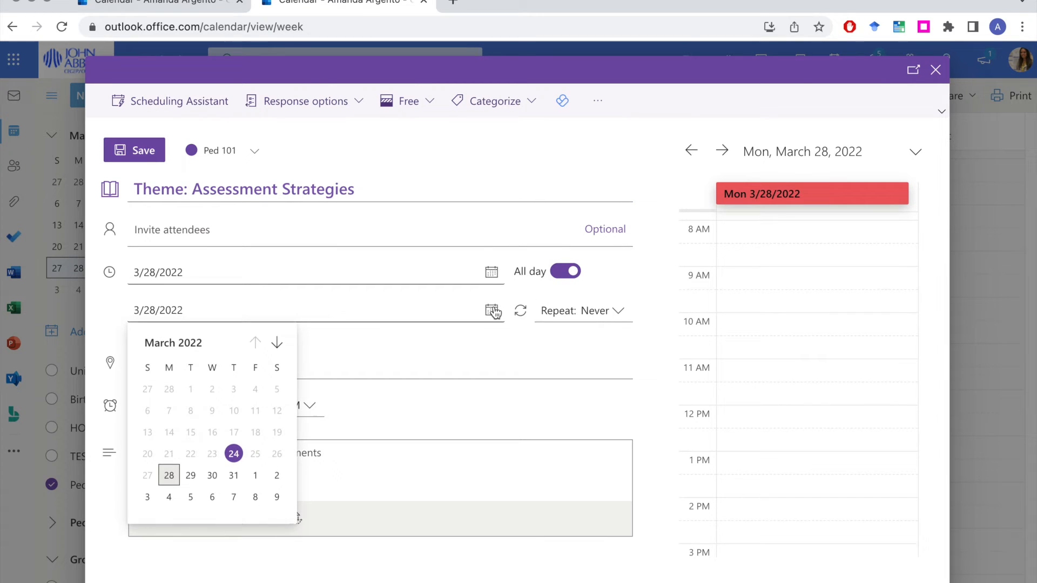
pyautogui.click(255, 475)
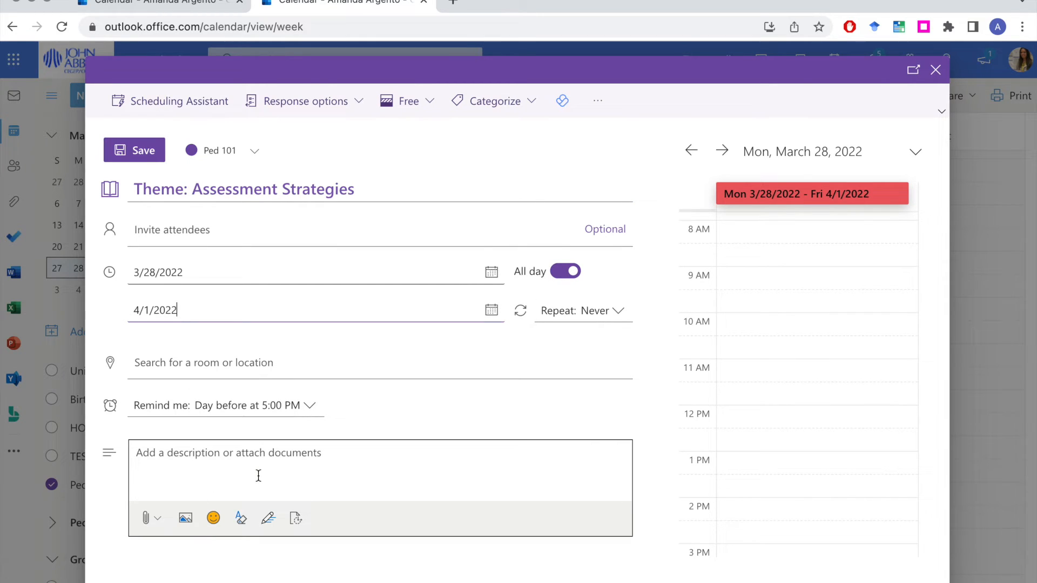
pyautogui.click(152, 164)
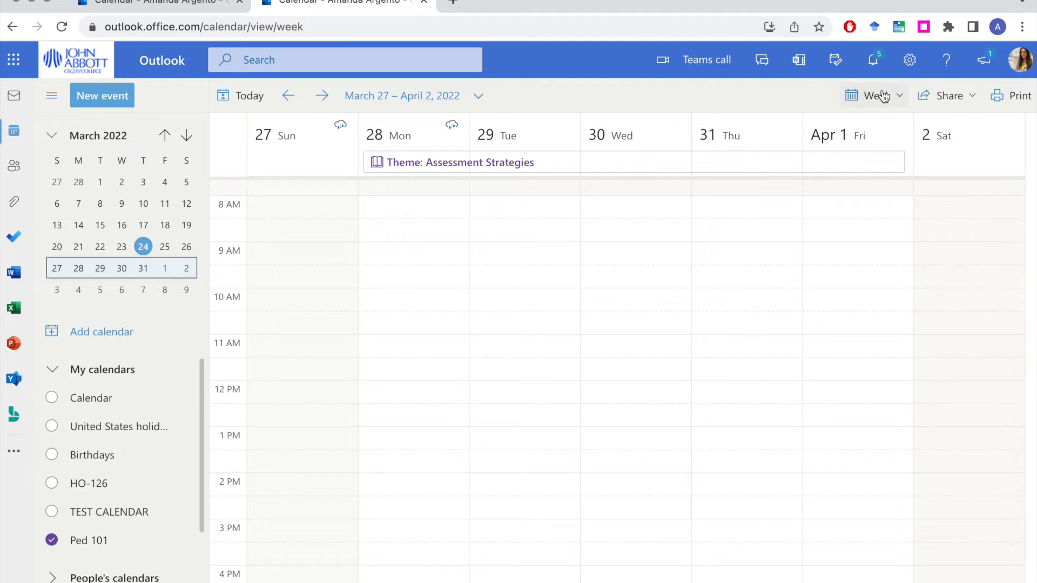
# Step: Open the Shared calendars page in the full Outlook calendar settings
pyautogui.click(910, 59)
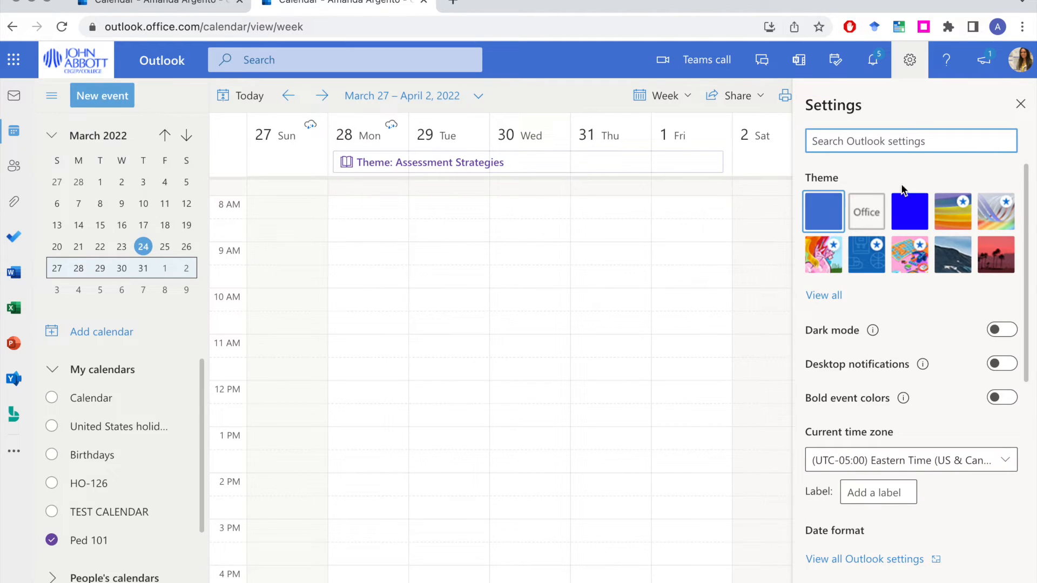
pyautogui.scroll(-2, 886, 377)
pyautogui.scroll(-4, 886, 377)
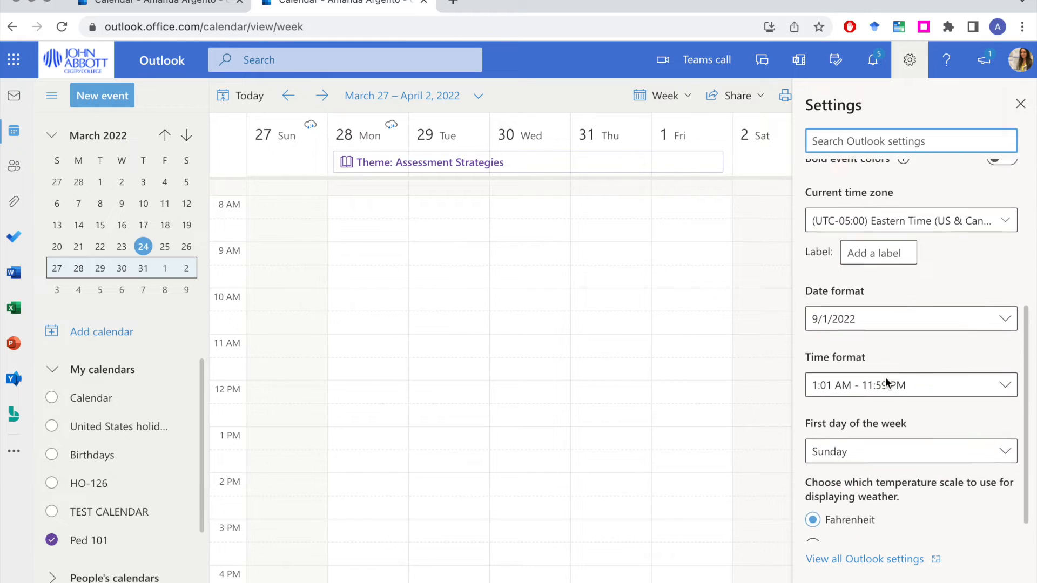
pyautogui.click(881, 559)
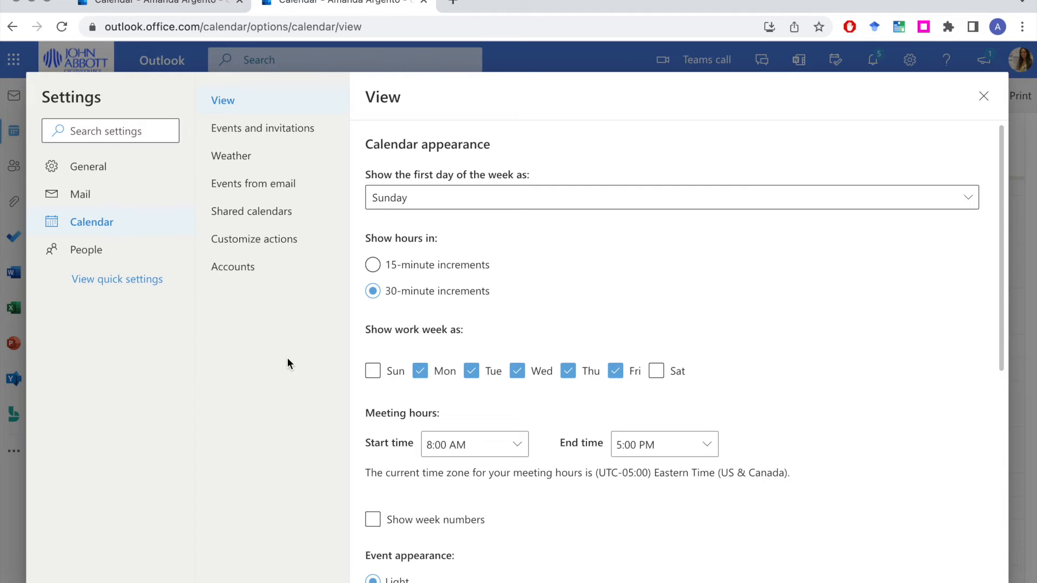
pyautogui.click(288, 215)
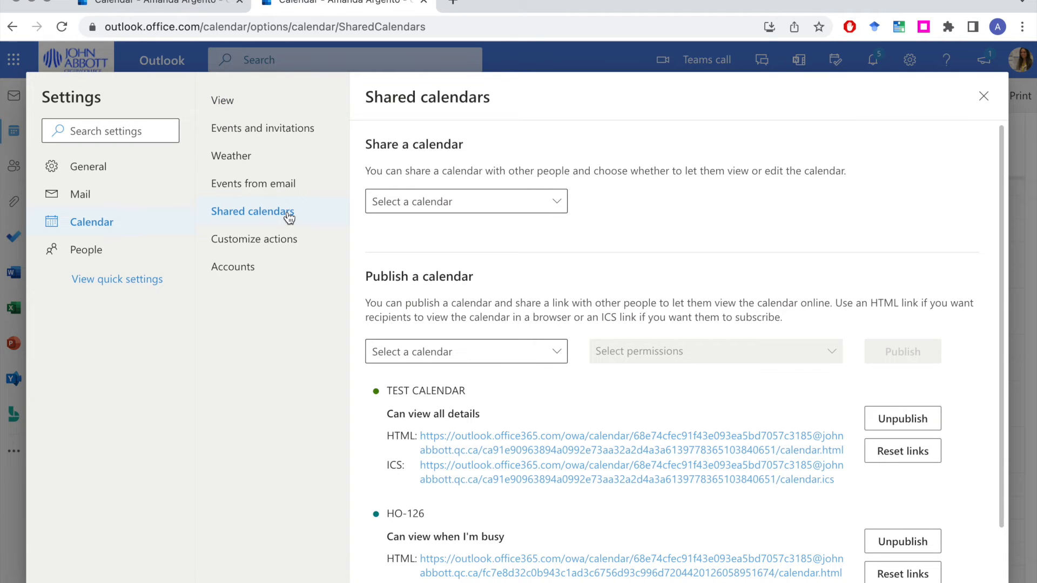
# Step: Publish the Ped 101 calendar with the "Can view all details" permission
pyautogui.scroll(-2, 643, 210)
pyautogui.scroll(2, 541, 251)
pyautogui.click(557, 357)
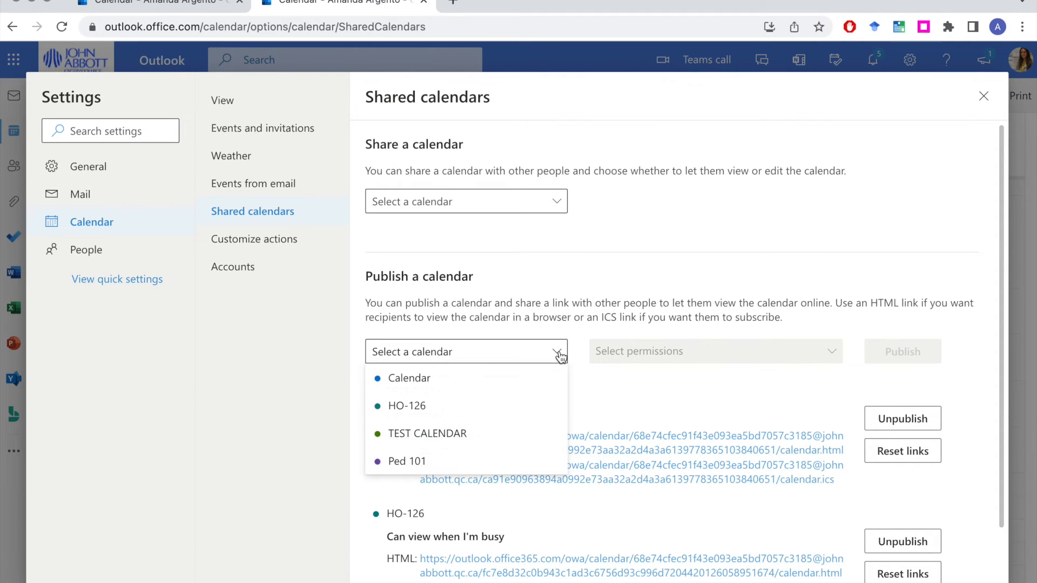
pyautogui.click(466, 459)
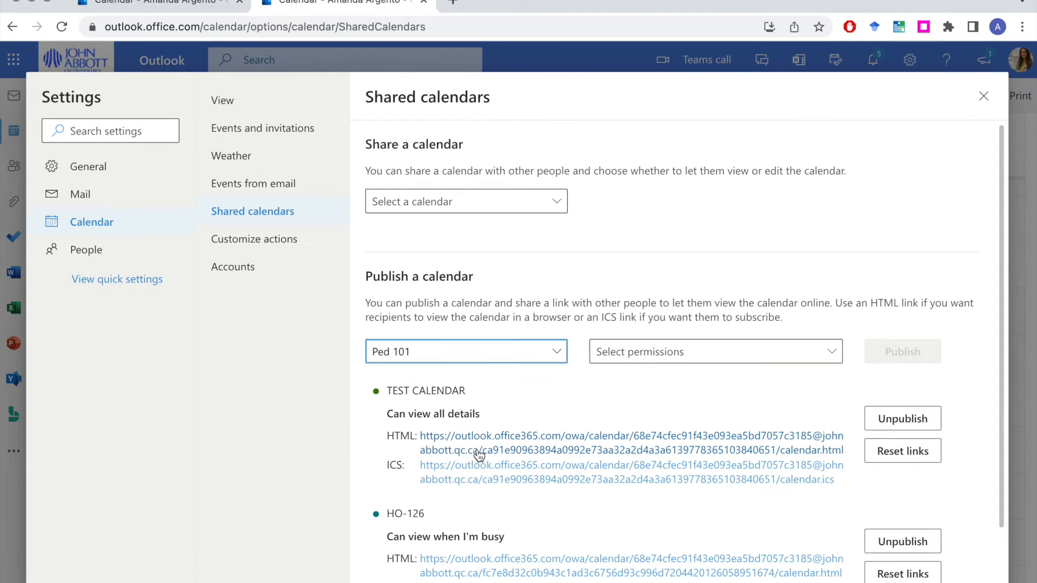
pyautogui.click(824, 361)
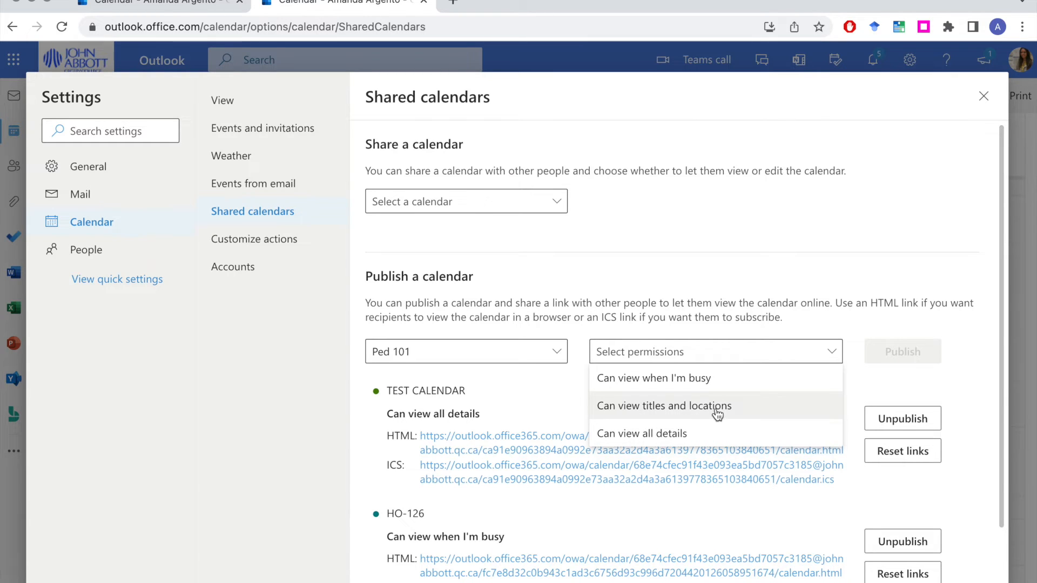
pyautogui.click(615, 439)
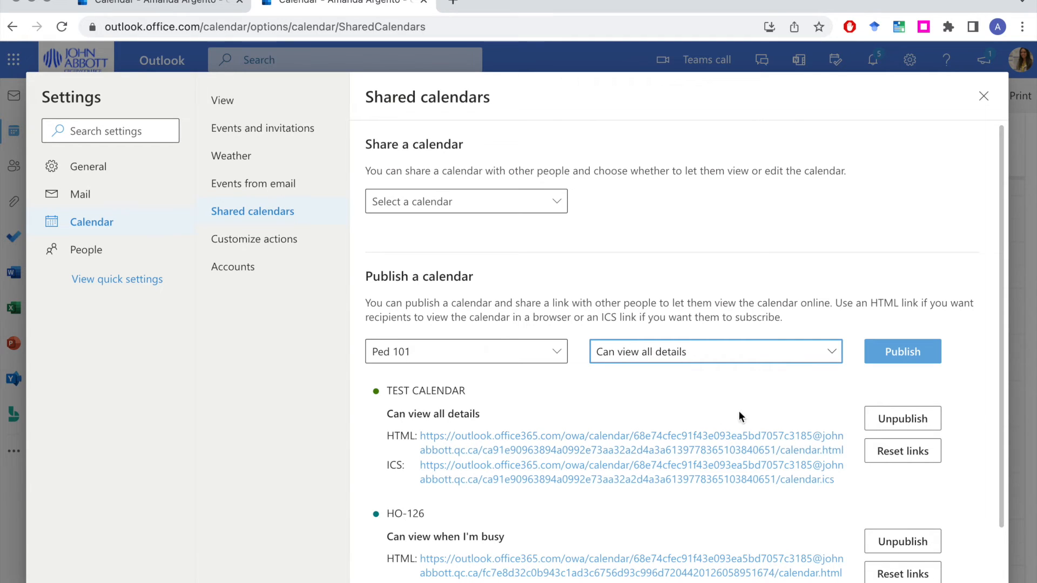
pyautogui.click(889, 356)
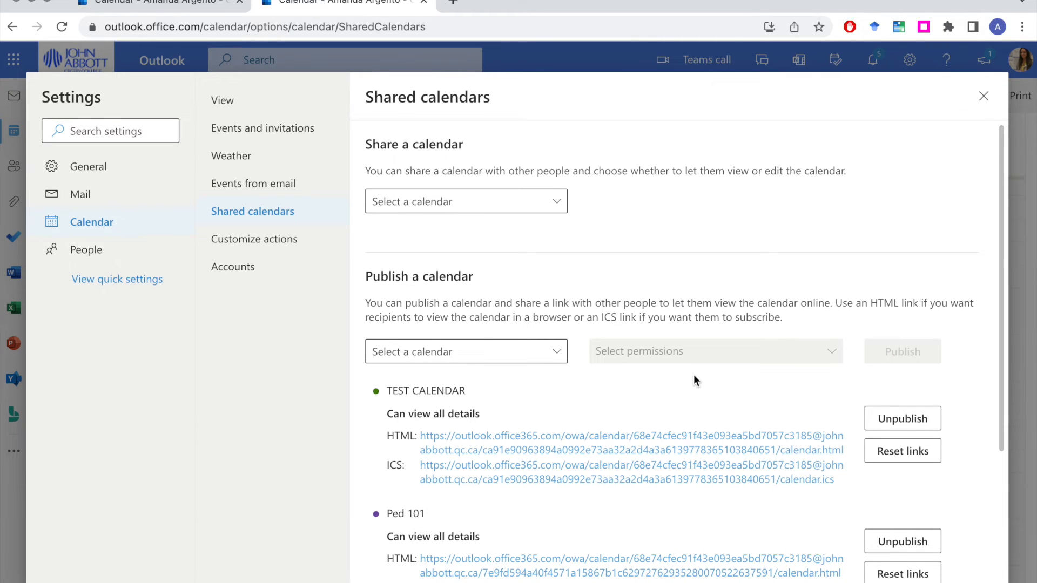
# Step: Copy the HTML link of the published Ped 101 calendar
pyautogui.scroll(-2, 693, 374)
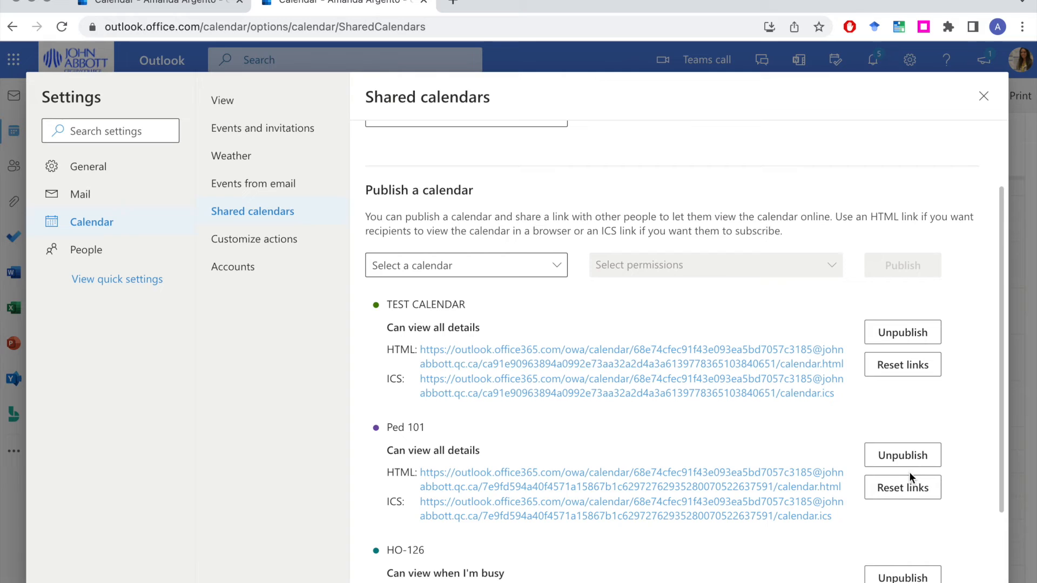
pyautogui.rightClick(708, 482)
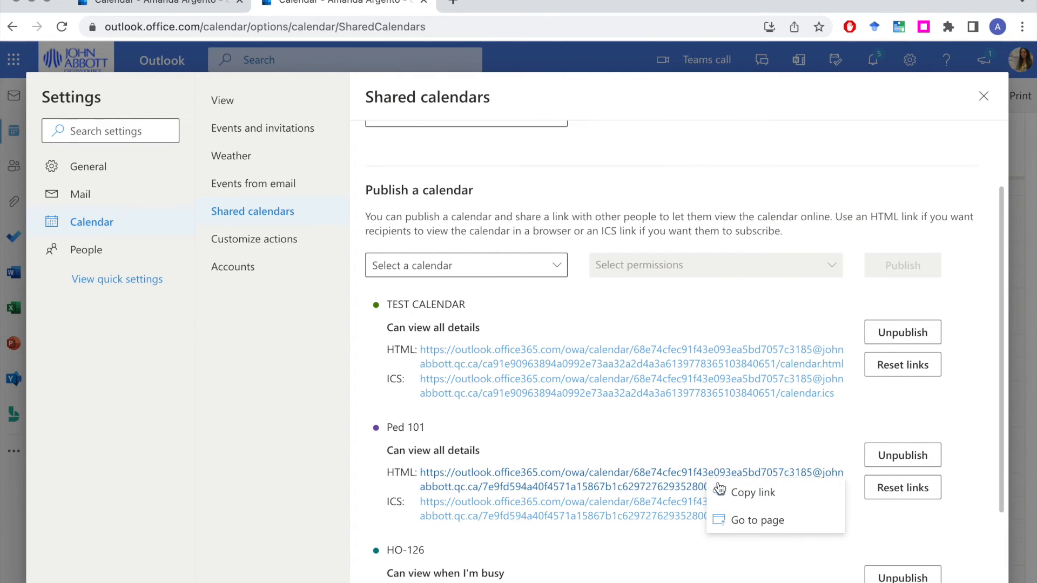
pyautogui.click(746, 493)
pyautogui.click(592, 377)
# Step: Open the copied Ped 101 link in a new browser tab and check the details of the Journal Response Due event
pyautogui.click(452, 3)
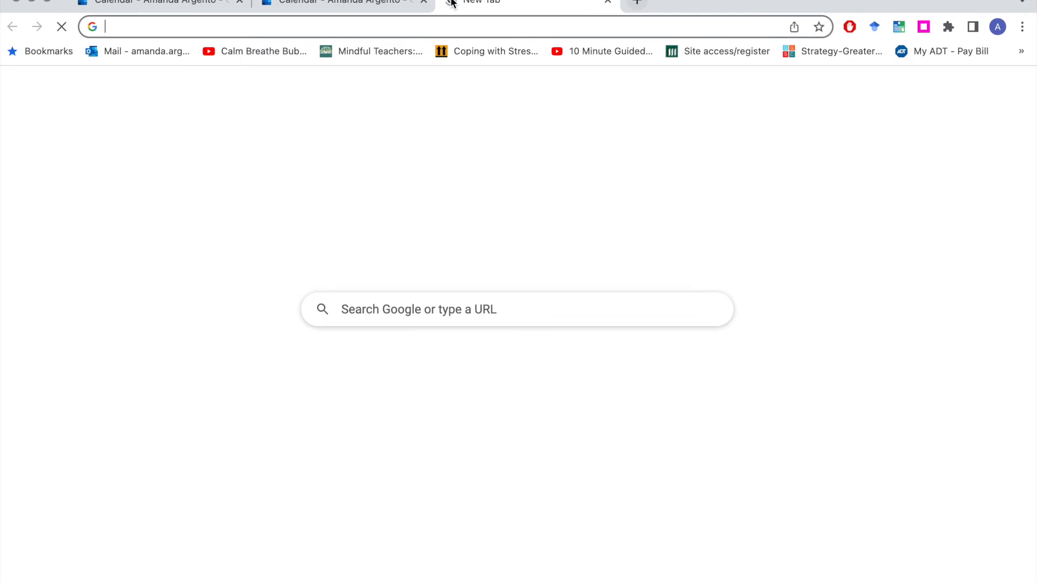
pyautogui.press('super+v')
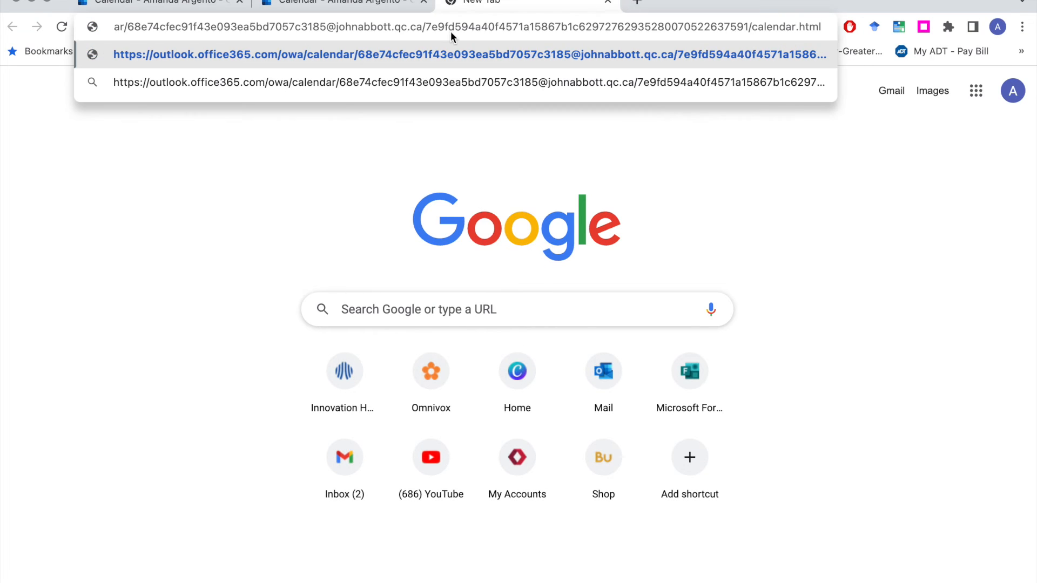
pyautogui.press('Return')
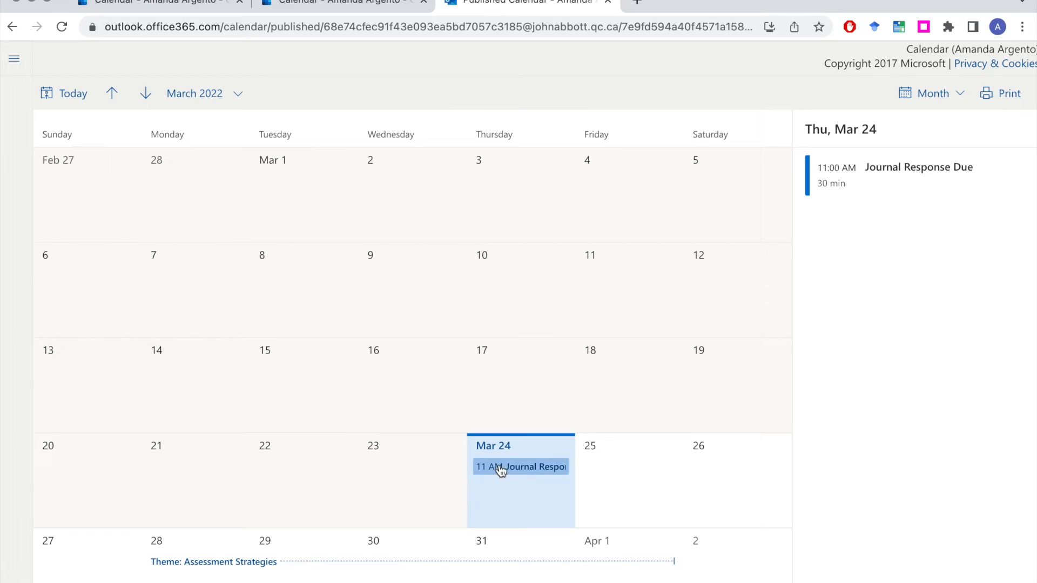
pyautogui.click(901, 178)
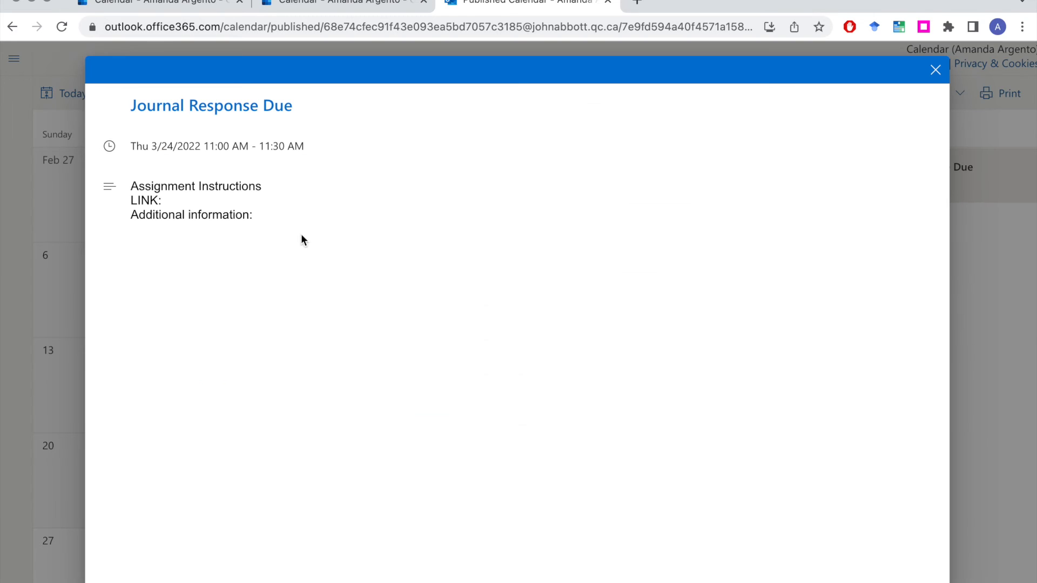
pyautogui.click(935, 70)
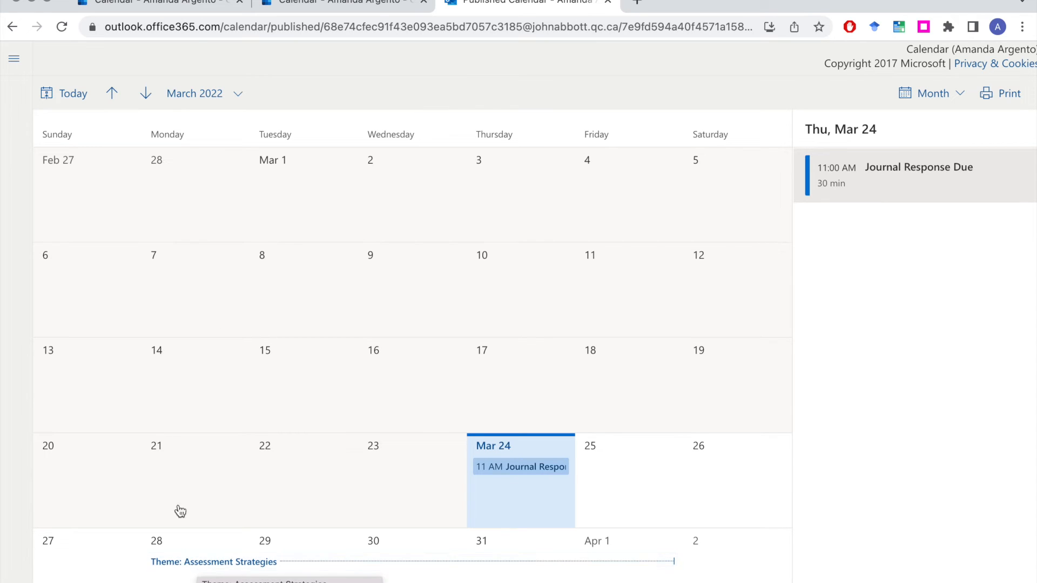
# Step: Return to the Outlook calendar's browser tab and reopen the Shared calendars page in the full settings
pyautogui.click(352, 3)
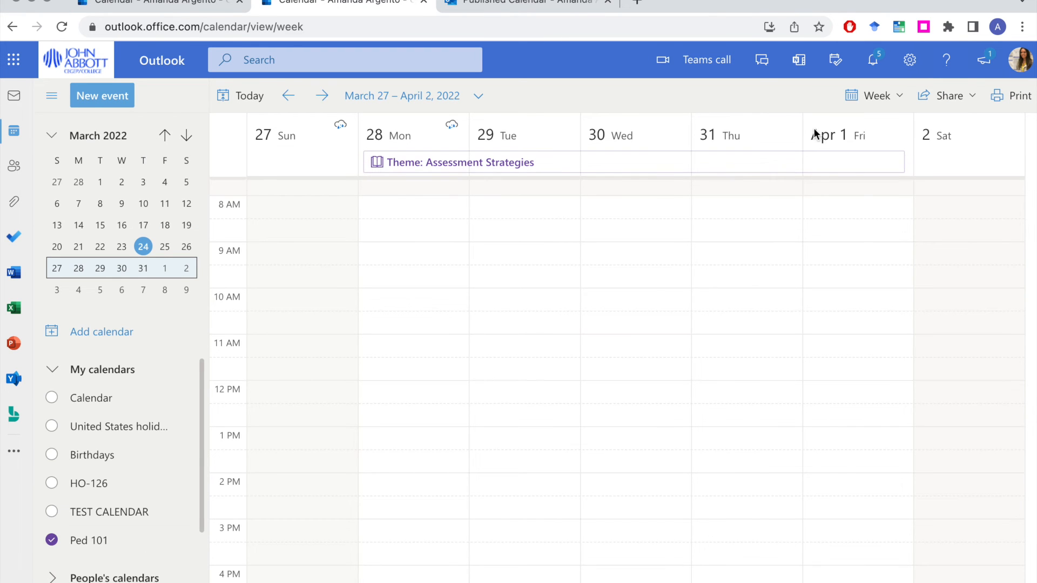
pyautogui.click(909, 61)
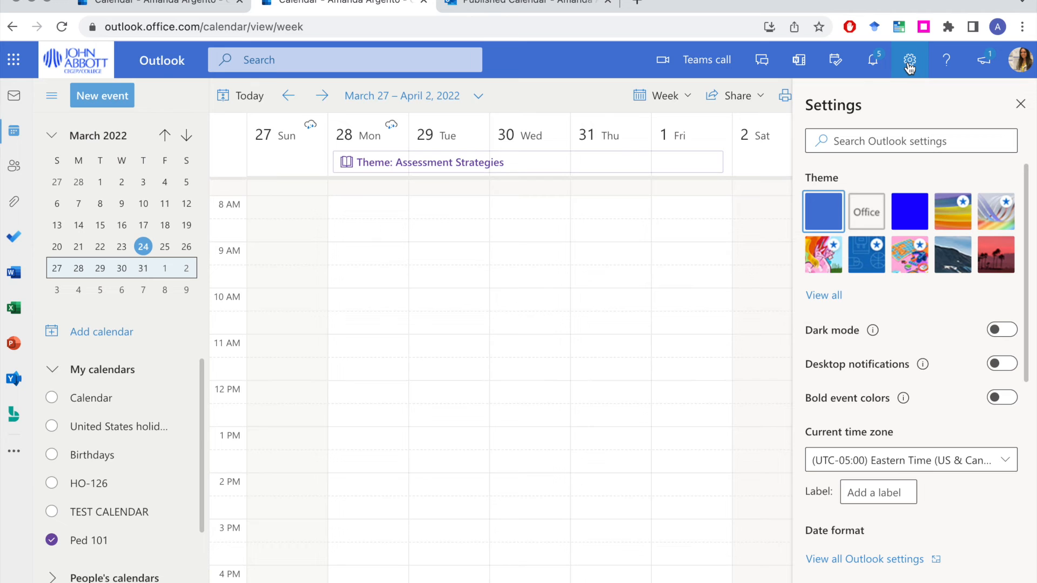
pyautogui.click(881, 560)
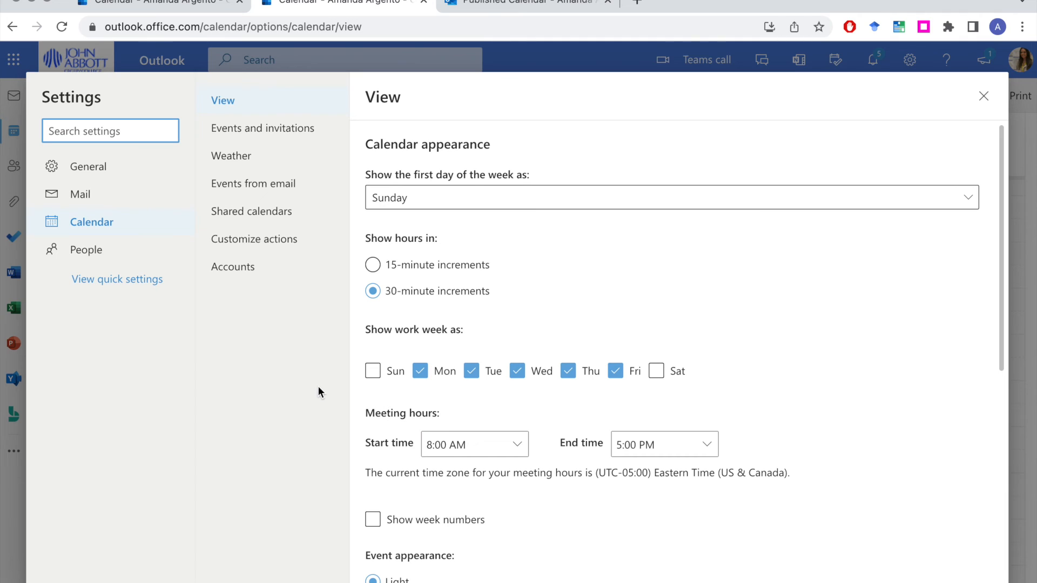
pyautogui.click(291, 224)
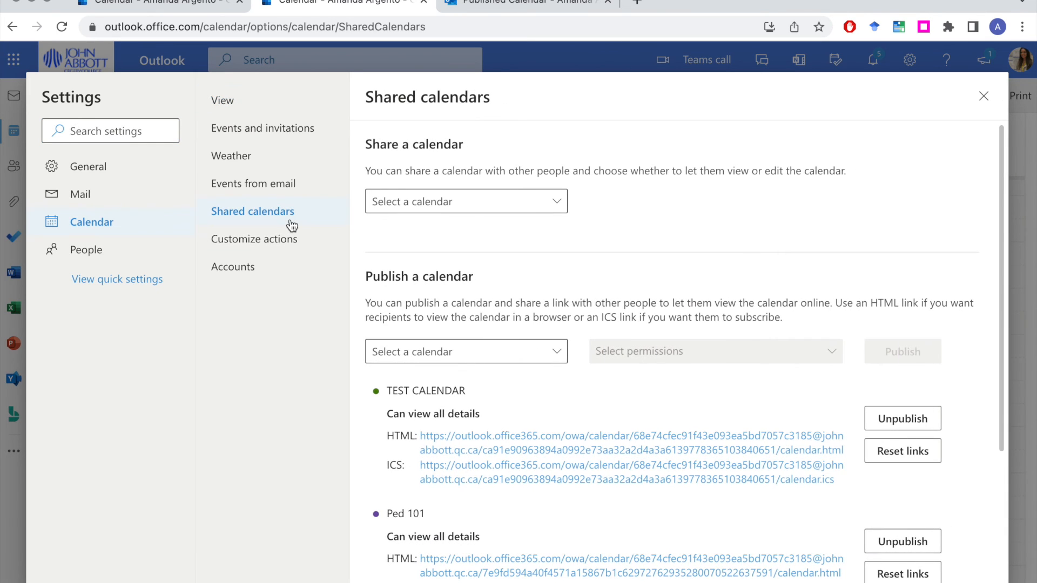
# Step: Publish the main calendar named Calendar with the "Can view when I'm busy" permission
pyautogui.scroll(-3, 492, 326)
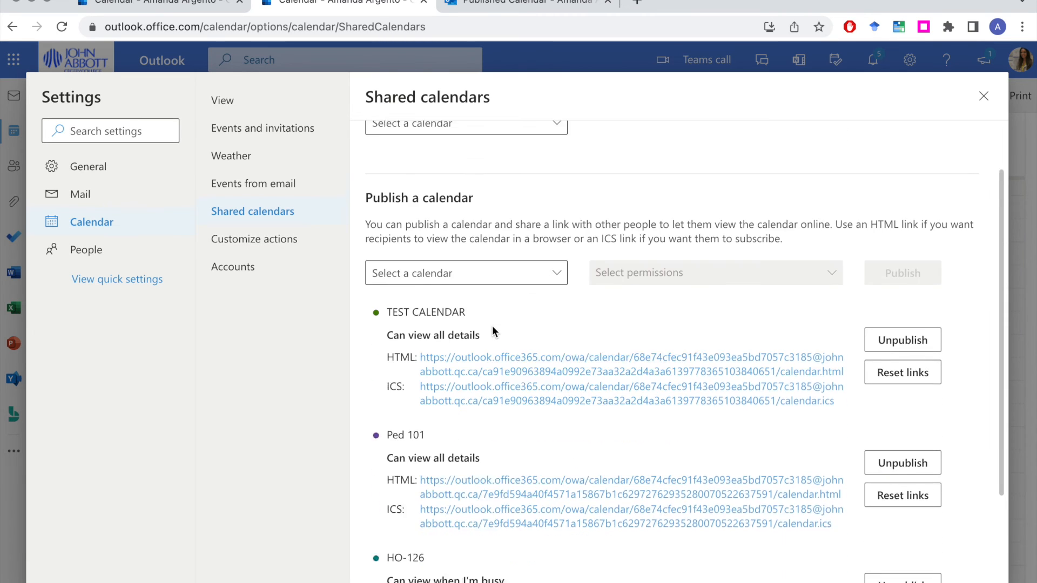
pyautogui.click(548, 258)
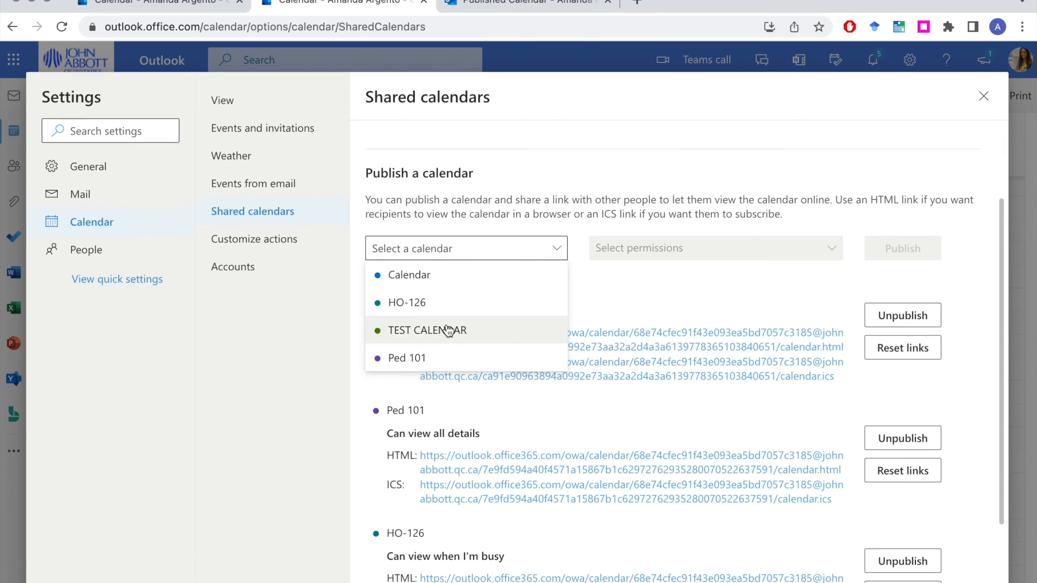
pyautogui.click(570, 265)
pyautogui.click(557, 250)
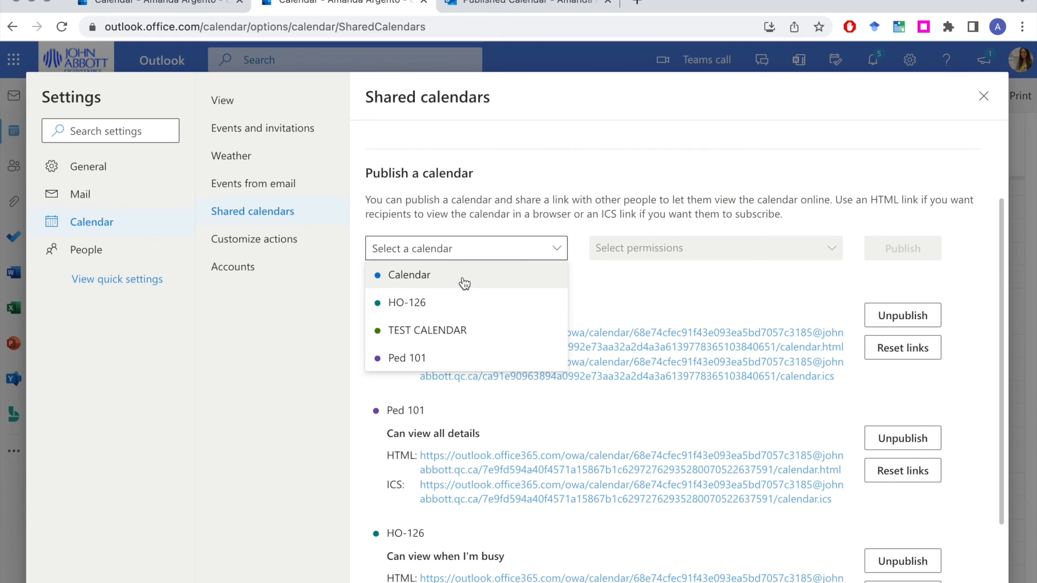
pyautogui.click(462, 278)
pyautogui.click(840, 252)
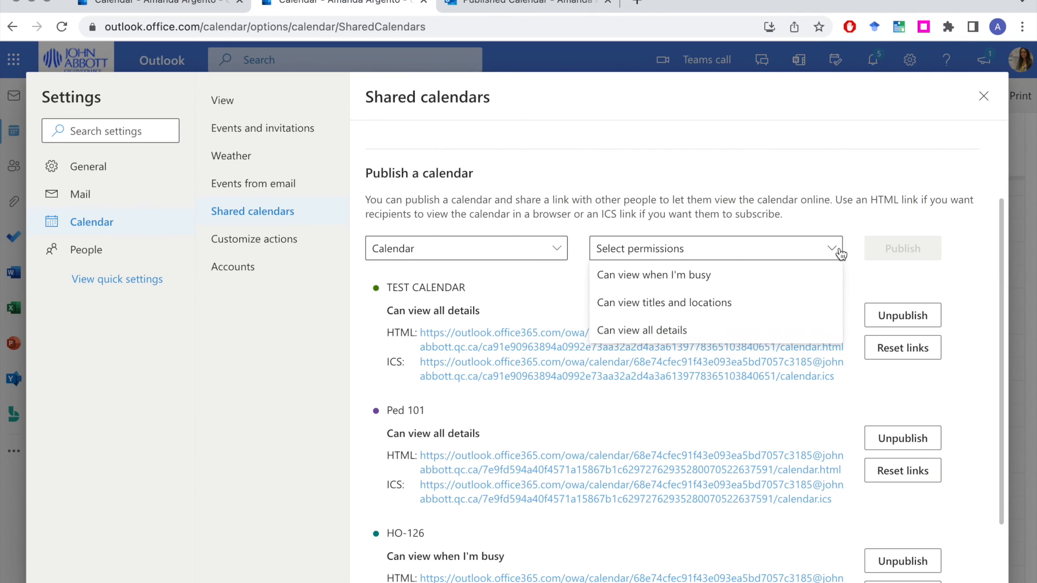
pyautogui.click(617, 283)
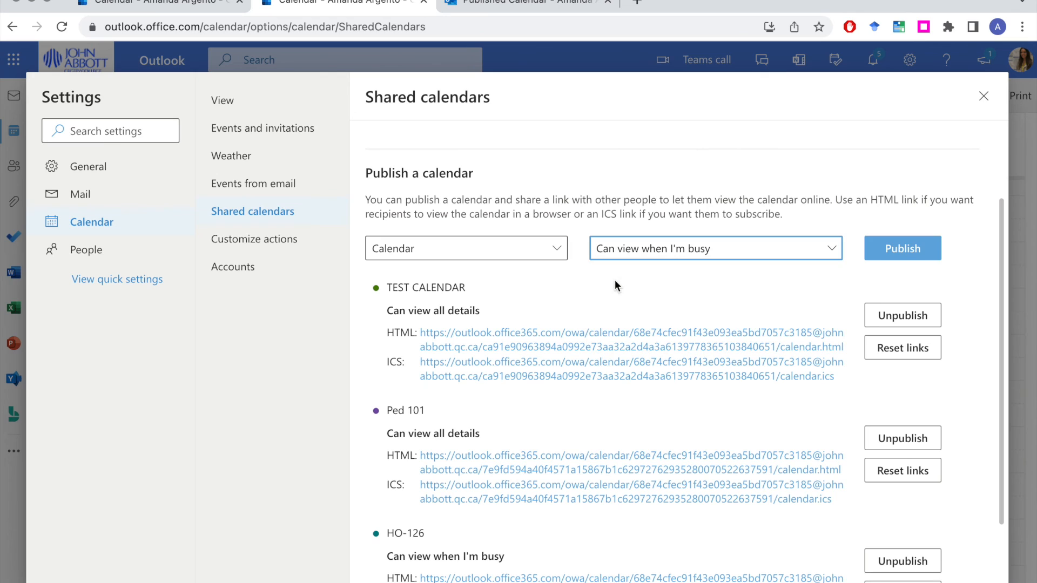
pyautogui.click(918, 254)
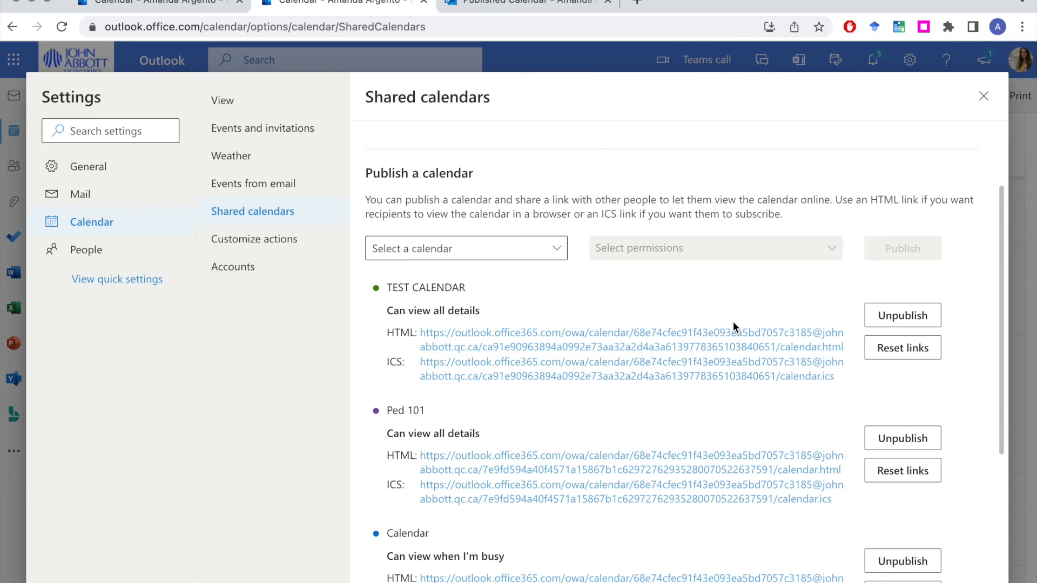
# Step: Copy the HTML link of the published main Calendar and open its published page in a new browser tab
pyautogui.scroll(-3, 733, 322)
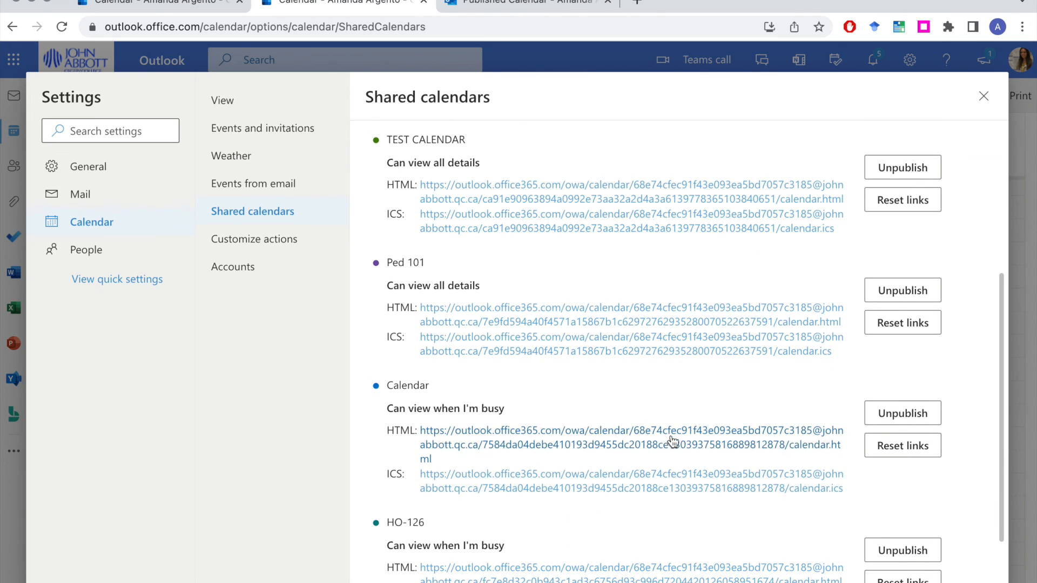
pyautogui.click(553, 443)
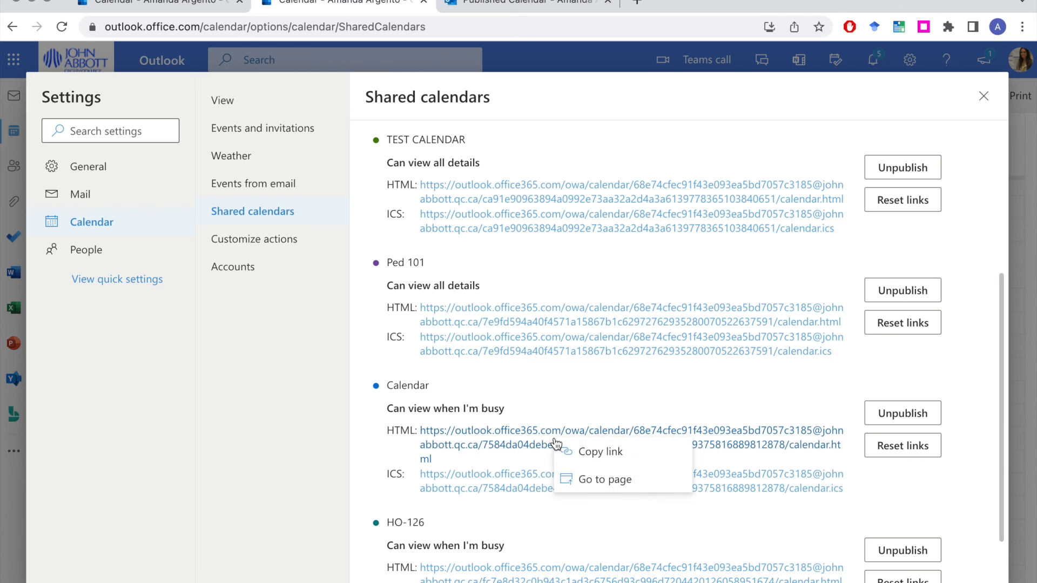
pyautogui.click(597, 451)
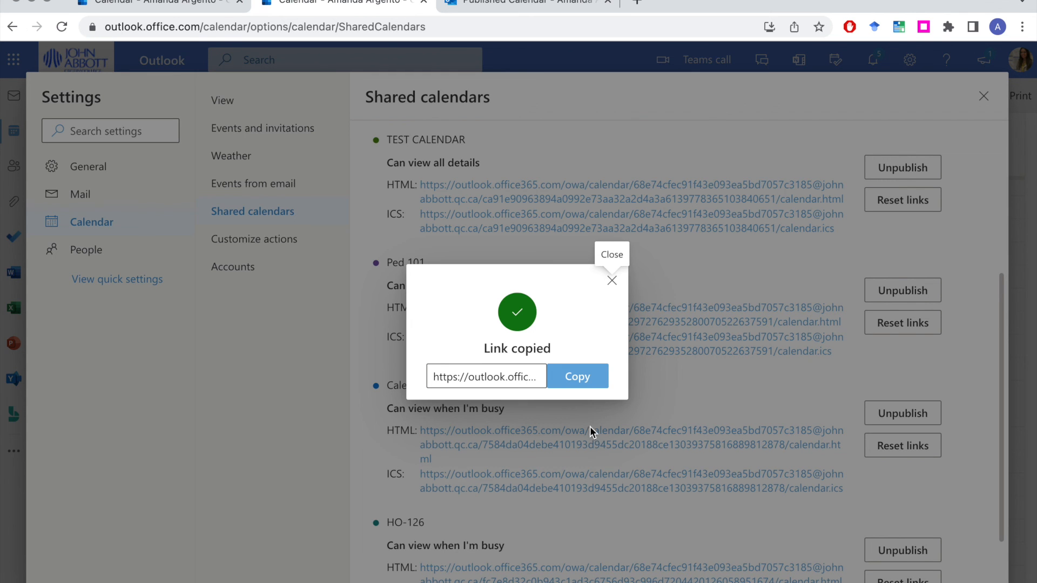
pyautogui.click(580, 381)
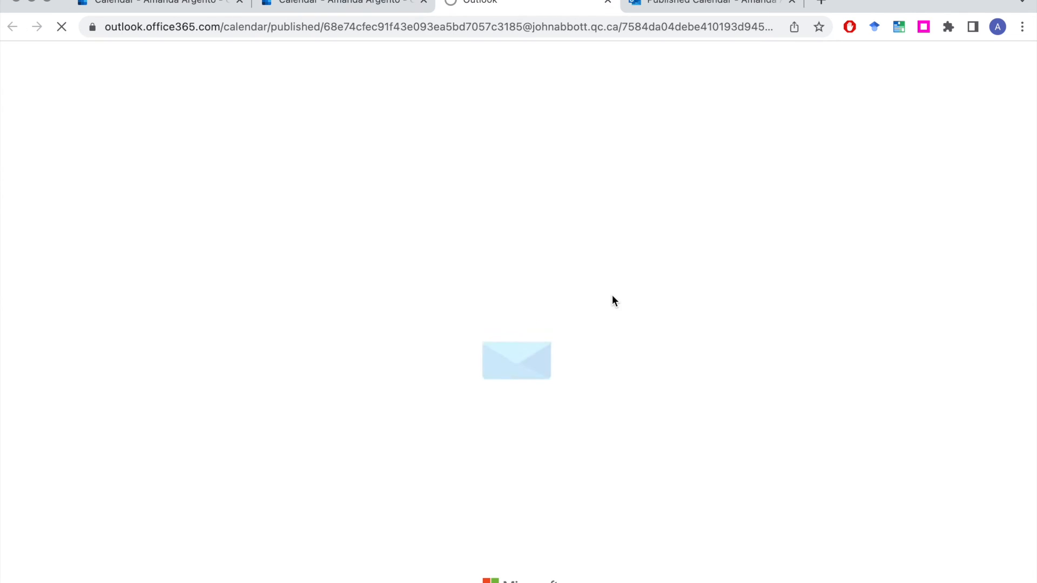